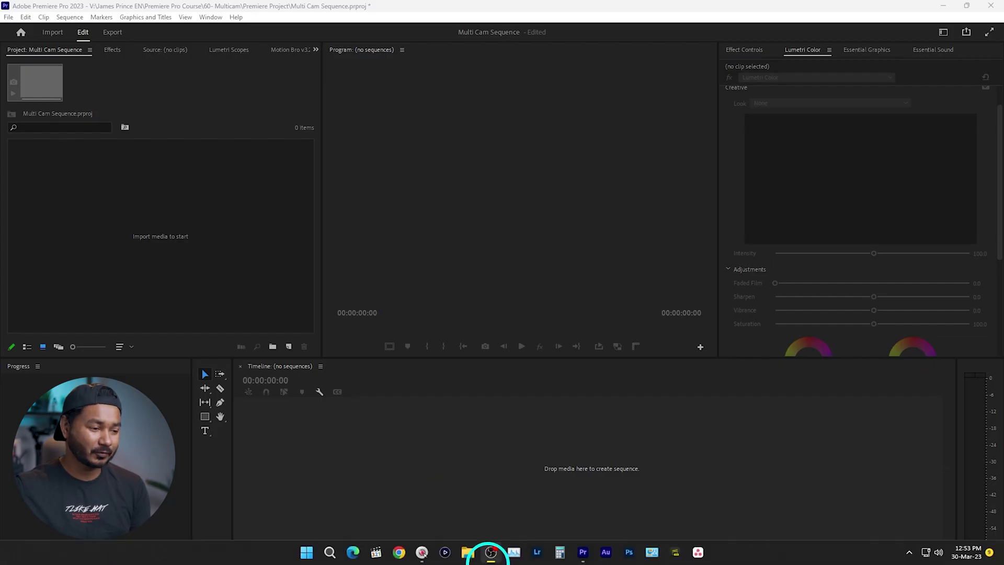
# In File Explorer, go to the 60- Multicam folder and open its Footage subfolder.
pyautogui.click(467, 553)
pyautogui.click(506, 363)
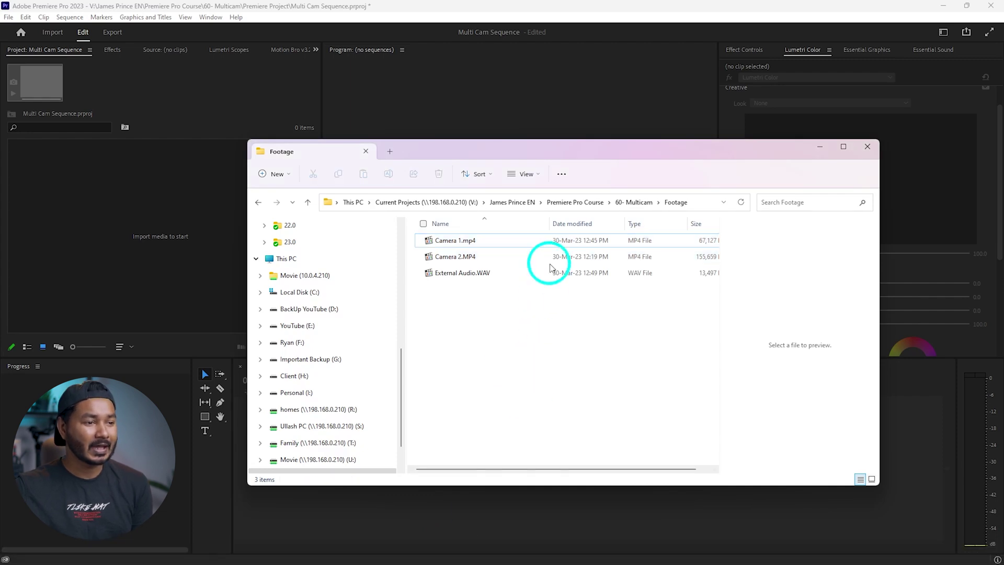
pyautogui.click(639, 203)
pyautogui.click(470, 243)
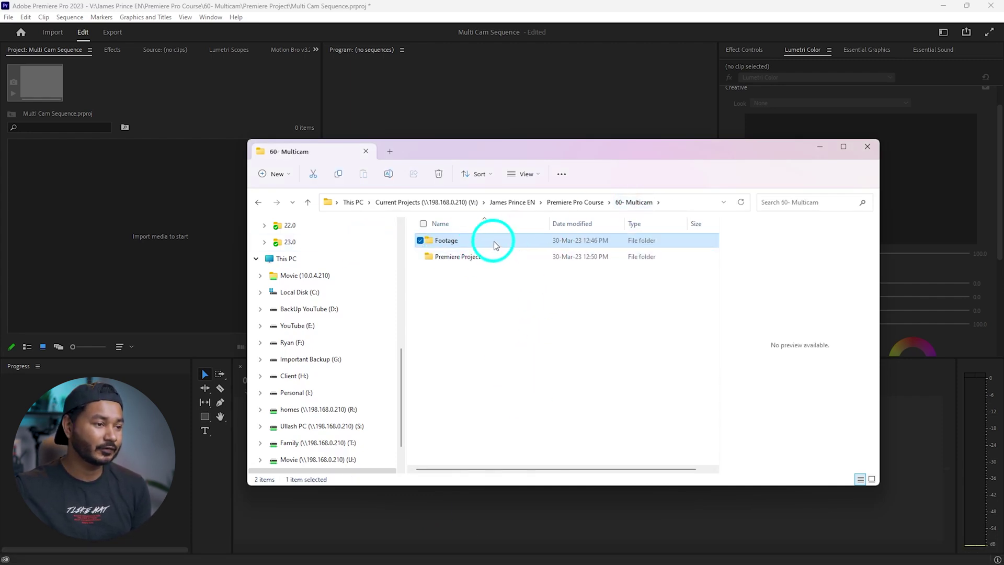
pyautogui.doubleClick(463, 242)
# Select Camera 1.mp4 and Camera 2.MP4 and drag them into Premiere's Project panel.
pyautogui.click(463, 241)
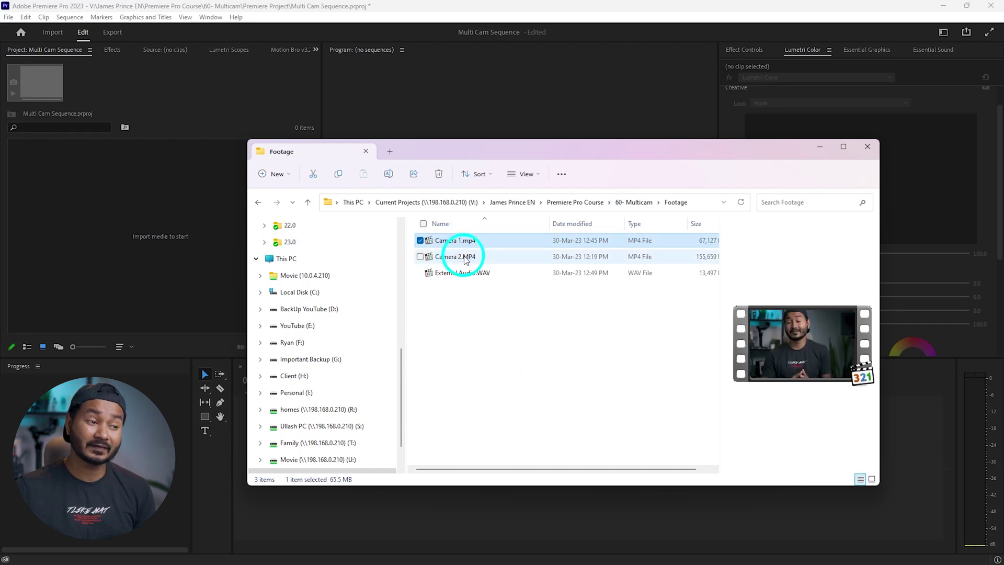
pyautogui.click(466, 257)
pyautogui.click(466, 273)
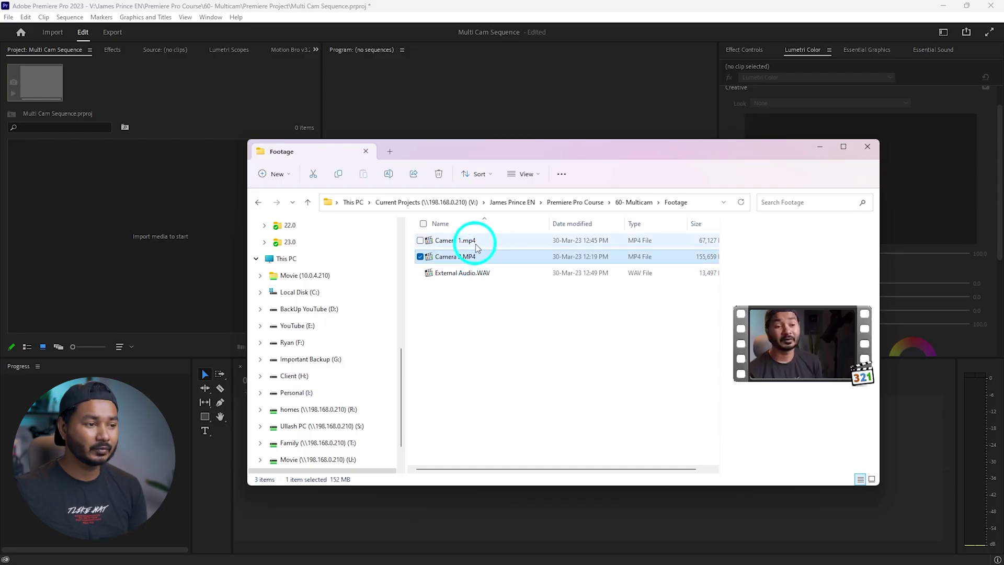
pyautogui.click(477, 246)
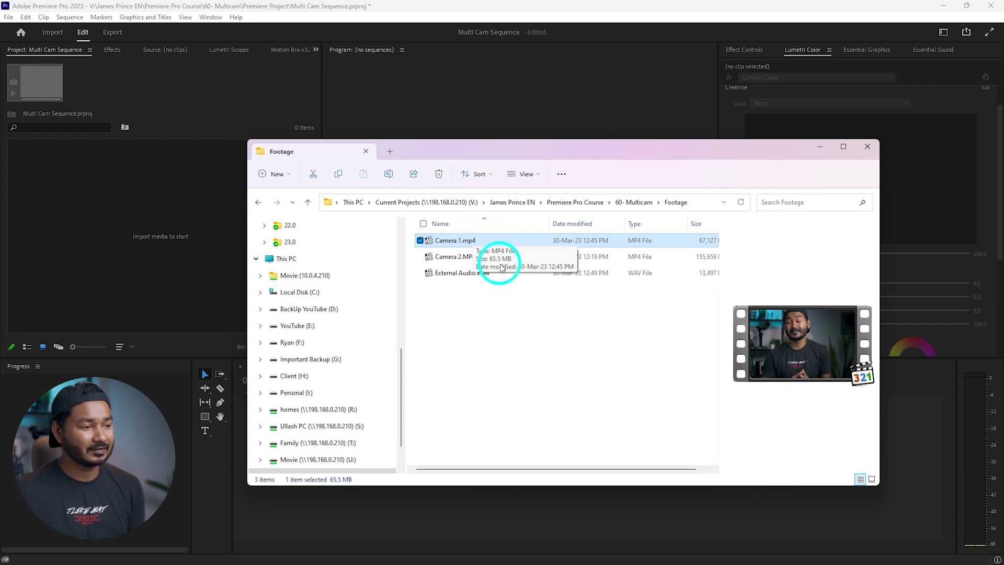
pyautogui.keyDown('shift'); pyautogui.click(457, 257); pyautogui.keyUp('shift')
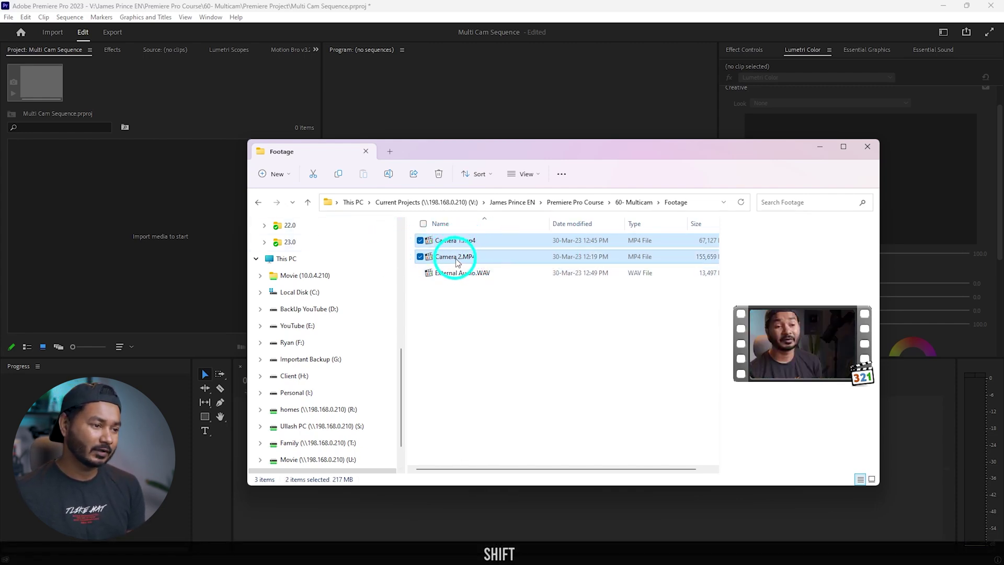
pyautogui.moveTo(458, 247); pyautogui.dragTo(90, 207)
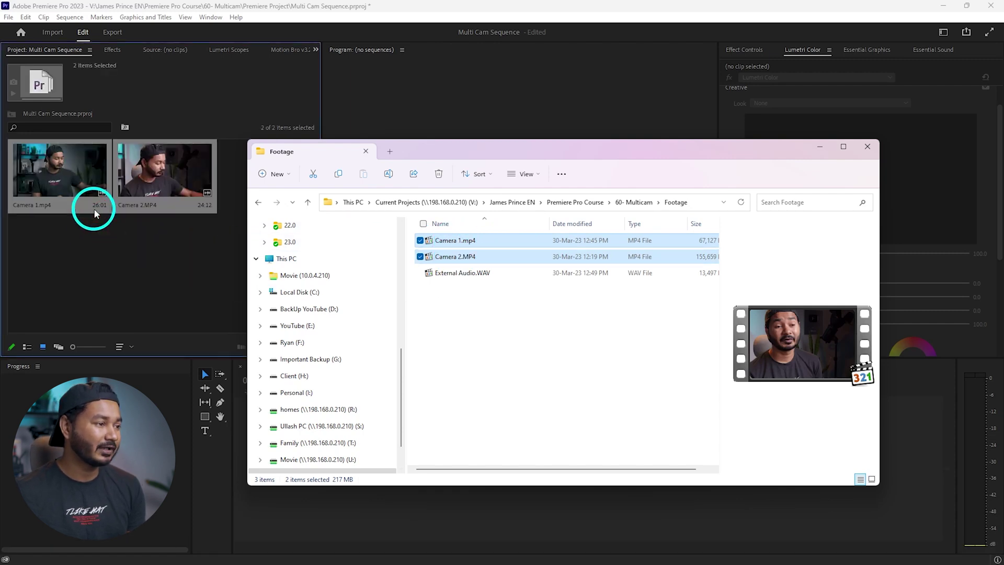
# Drop Camera 1.mp4 and Camera 2.MP4 into the Project panel to complete the import.
pyautogui.click(134, 262)
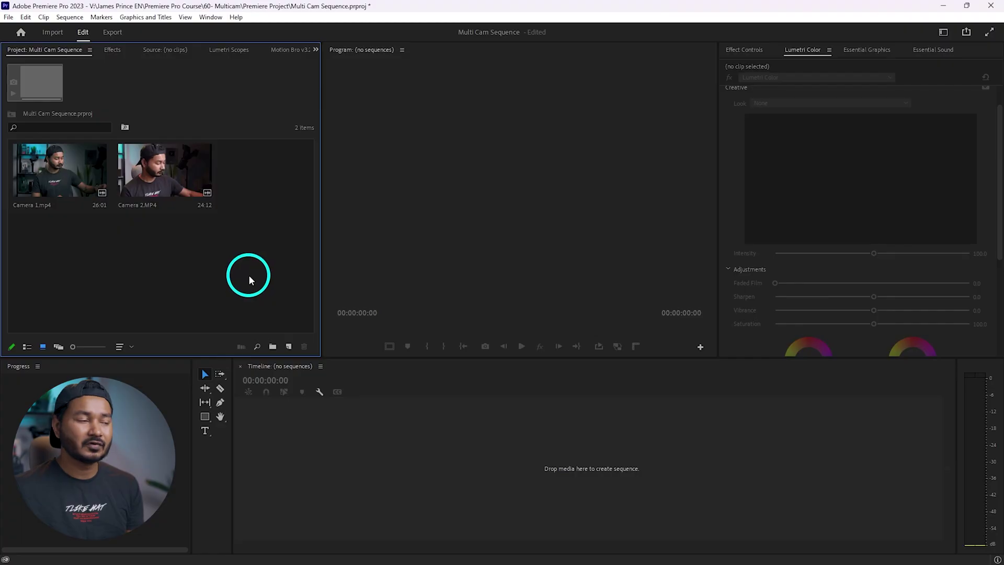
# Select both camera clips and choose Create Multi-Camera Source Sequence from their context menu.
pyautogui.moveTo(245, 275); pyautogui.dragTo(71, 159)
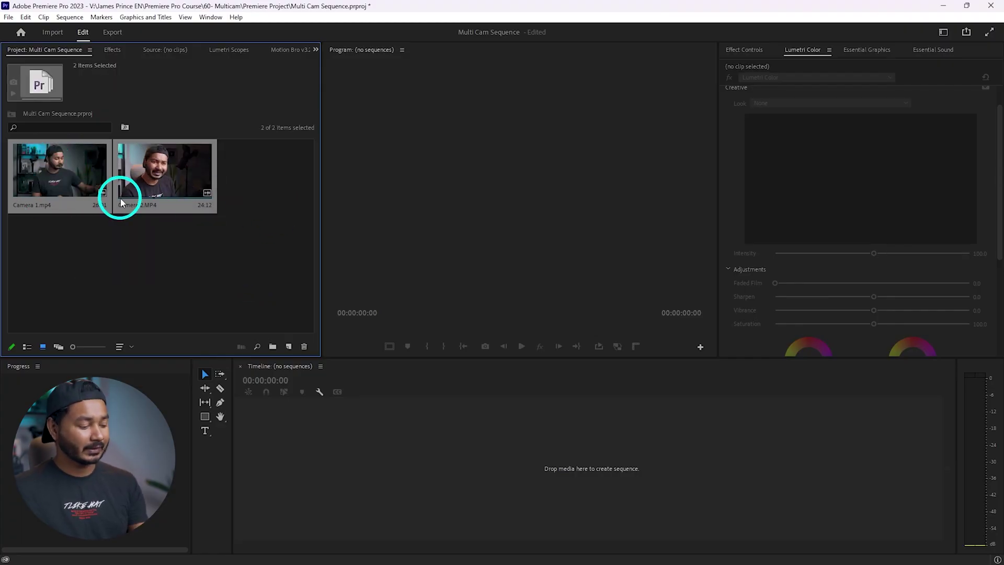
pyautogui.rightClick(137, 181)
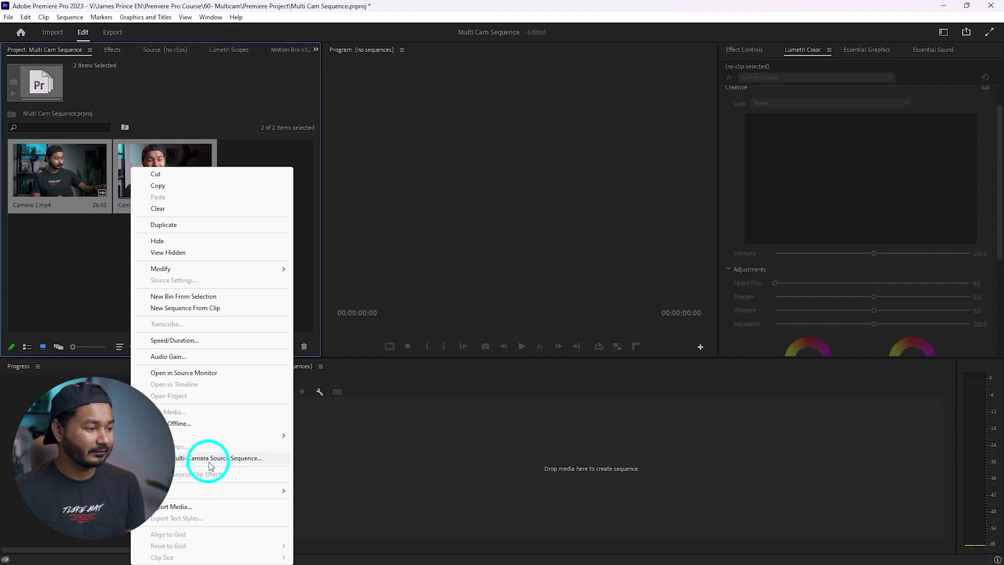
pyautogui.click(208, 462)
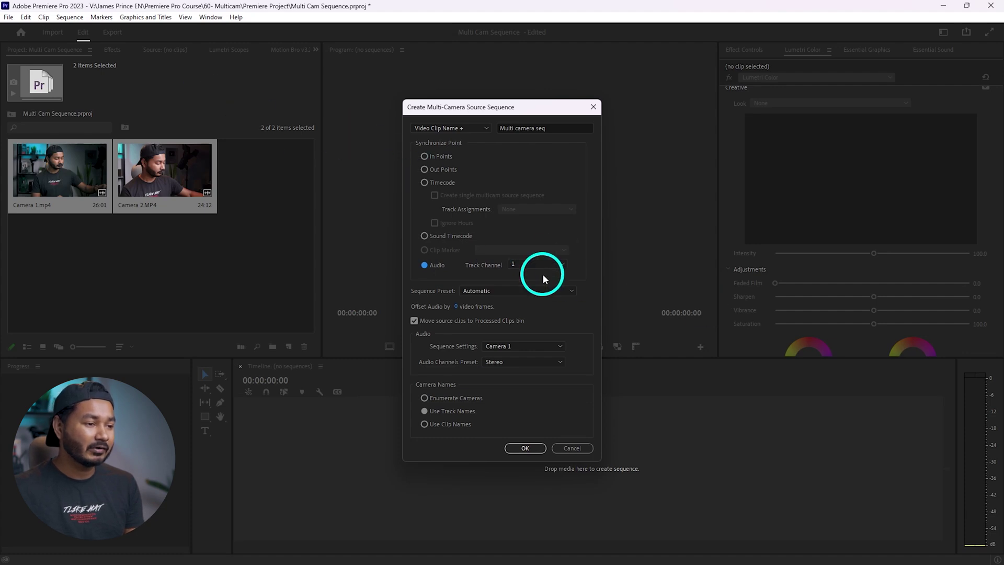
# Set the multicam sync to Audio, keeping track channel 1.
pyautogui.click(542, 265)
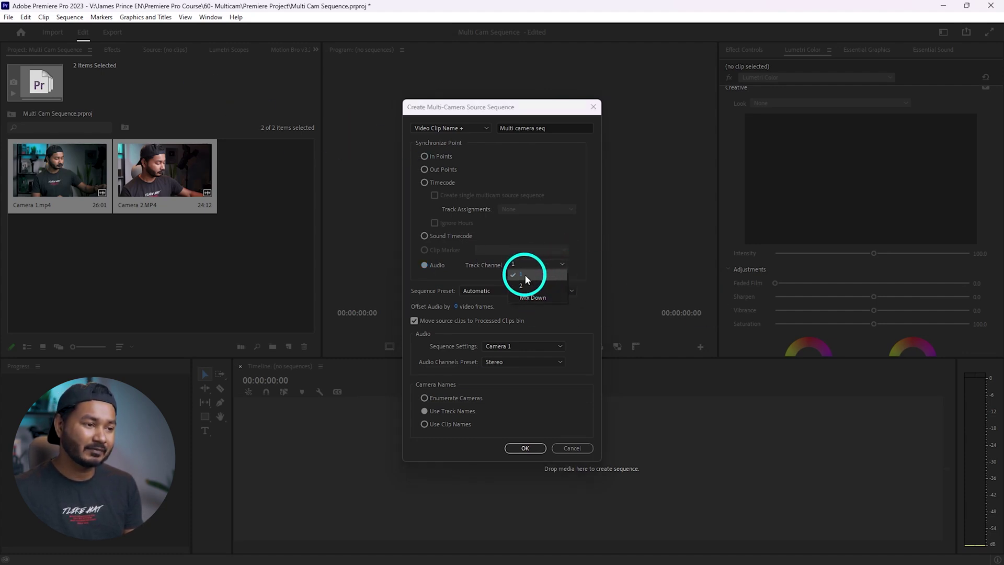
pyautogui.click(524, 274)
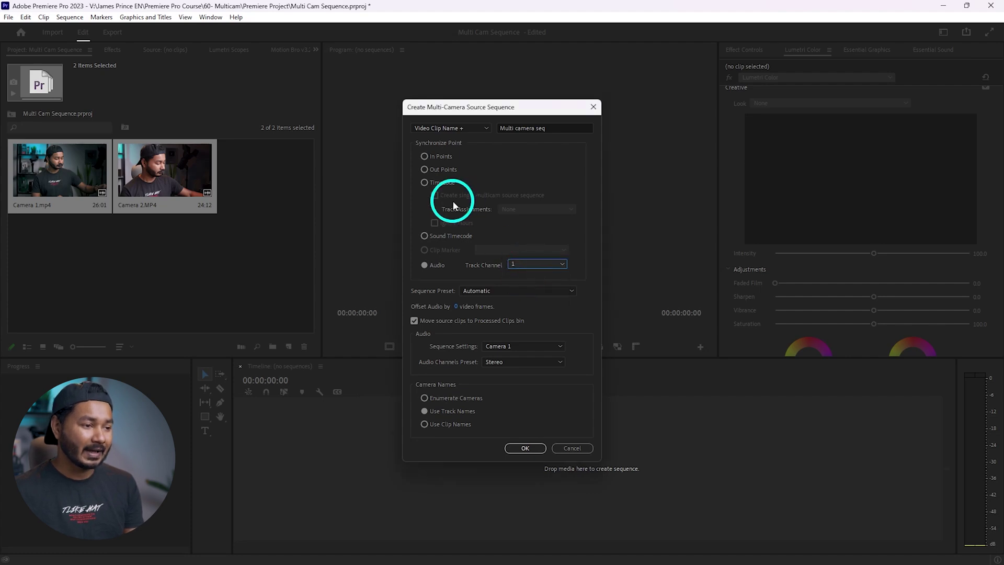
pyautogui.click(499, 291)
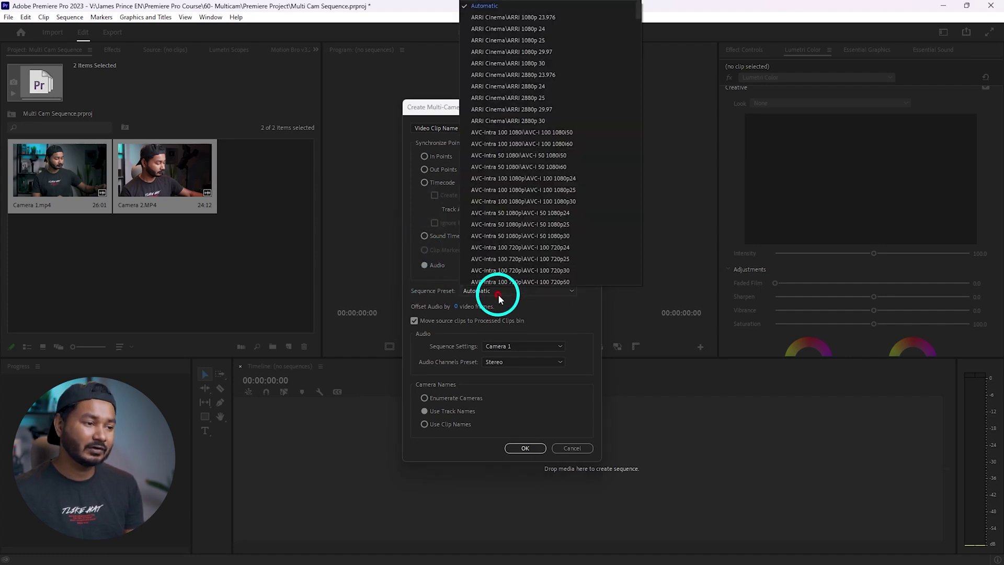
pyautogui.click(477, 296)
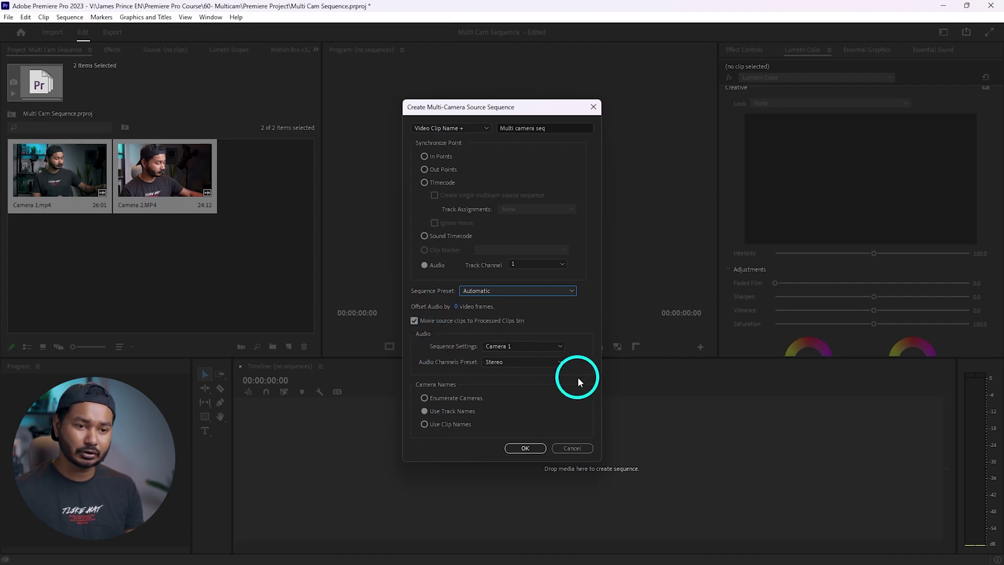
pyautogui.click(539, 346)
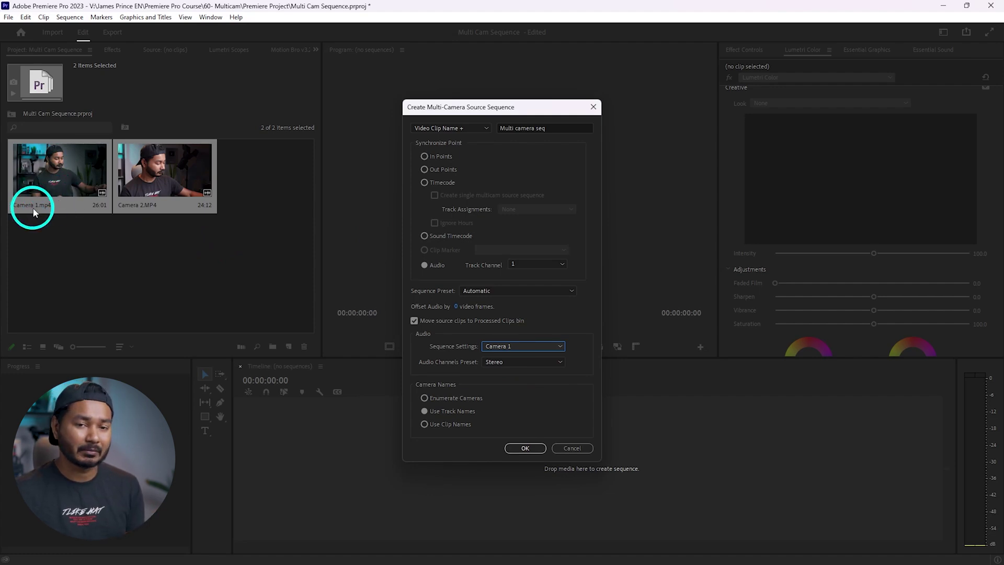
# Create the multicam sequence with Camera 1 settings, Stereo audio preset and track-name camera names.
pyautogui.click(511, 345)
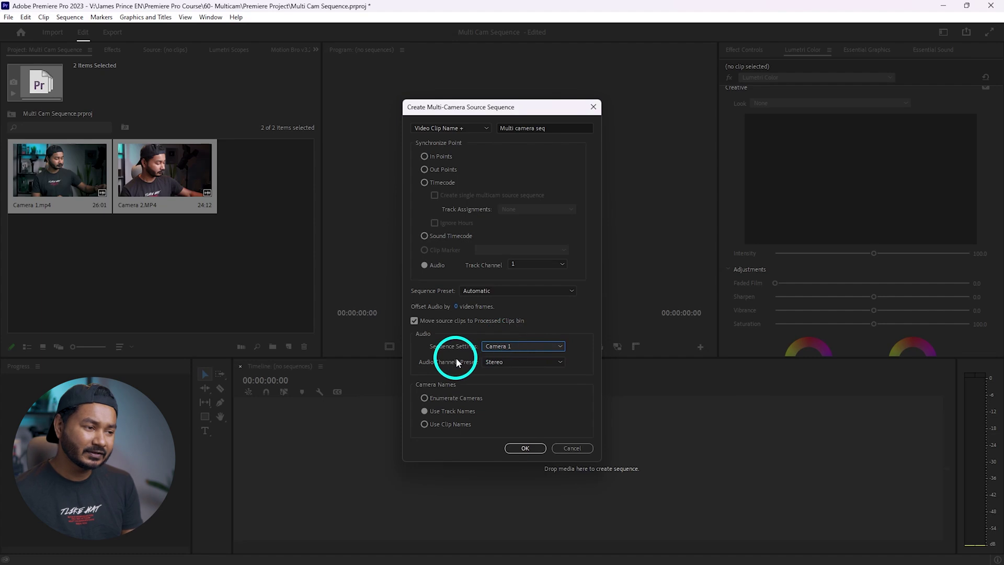
pyautogui.click(520, 366)
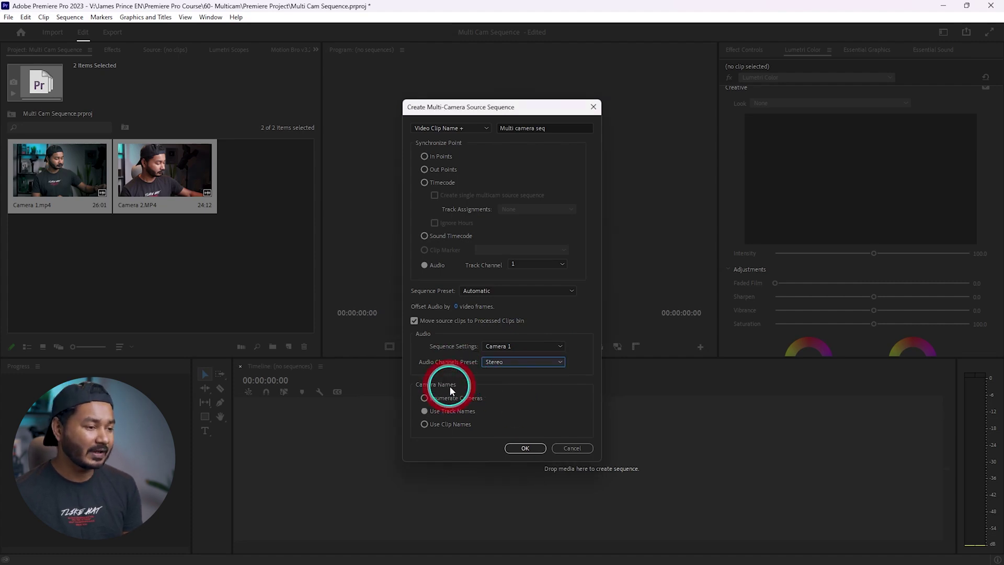
pyautogui.click(471, 411)
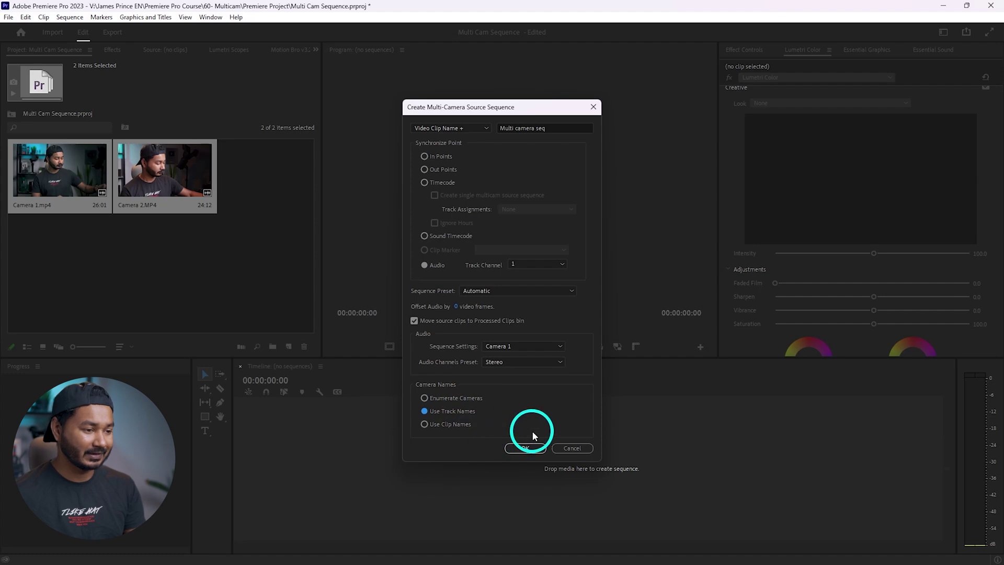
pyautogui.click(525, 448)
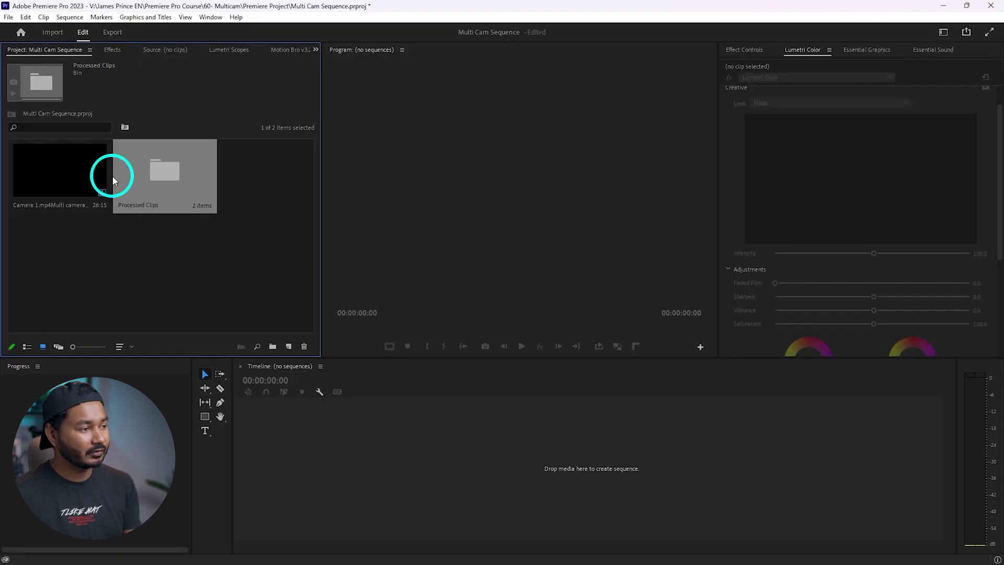
pyautogui.click(80, 179)
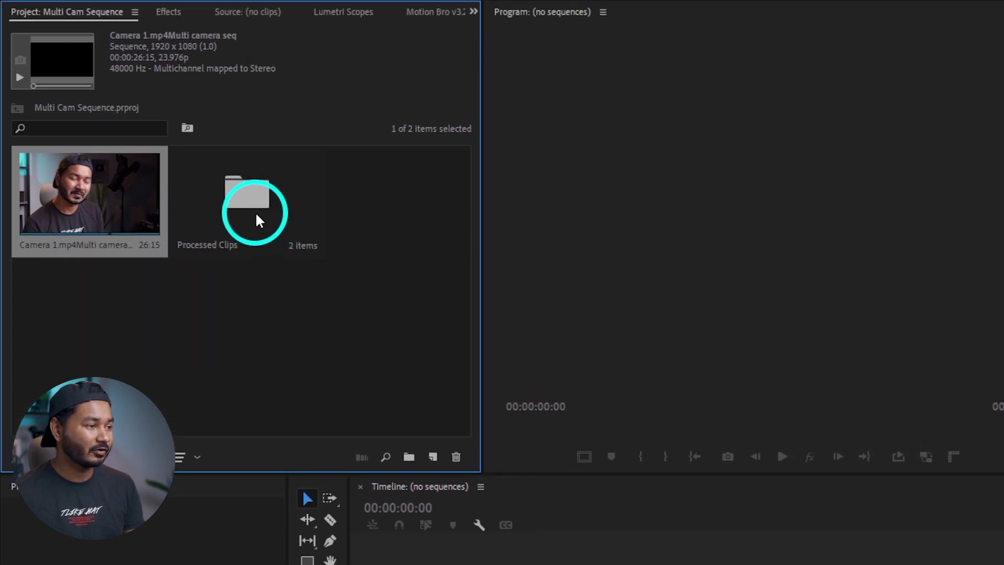
pyautogui.doubleClick(256, 212)
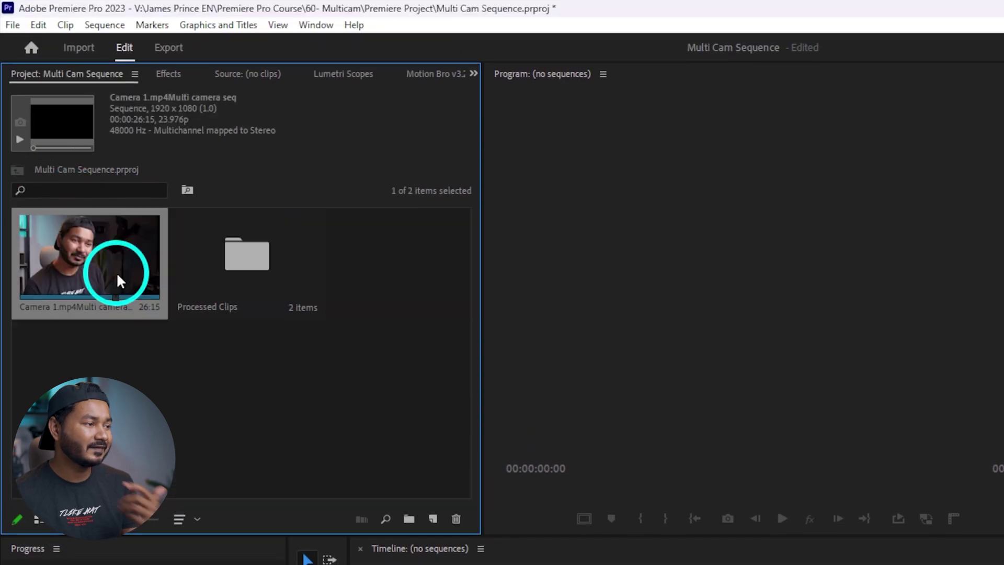
pyautogui.doubleClick(261, 256)
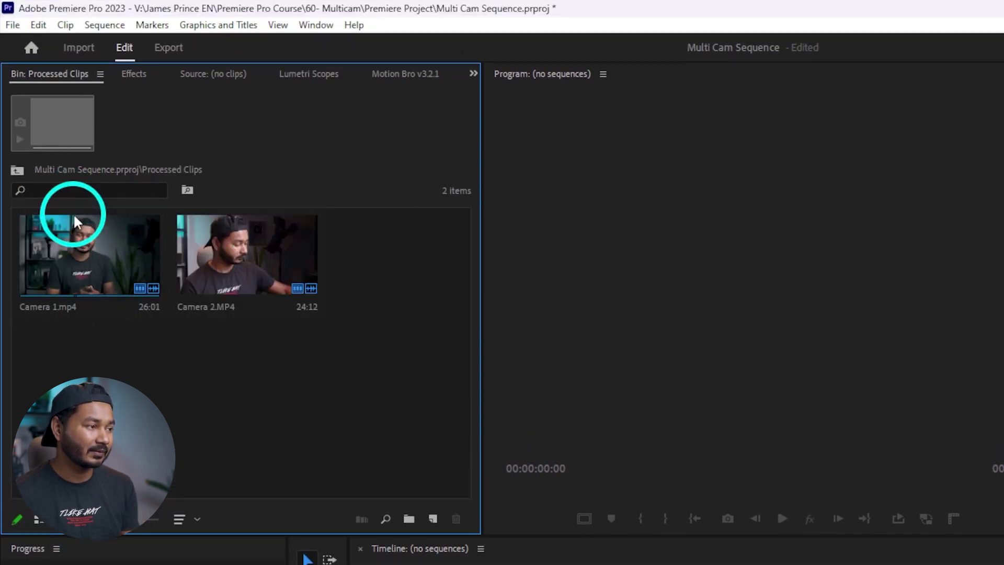
pyautogui.click(130, 256)
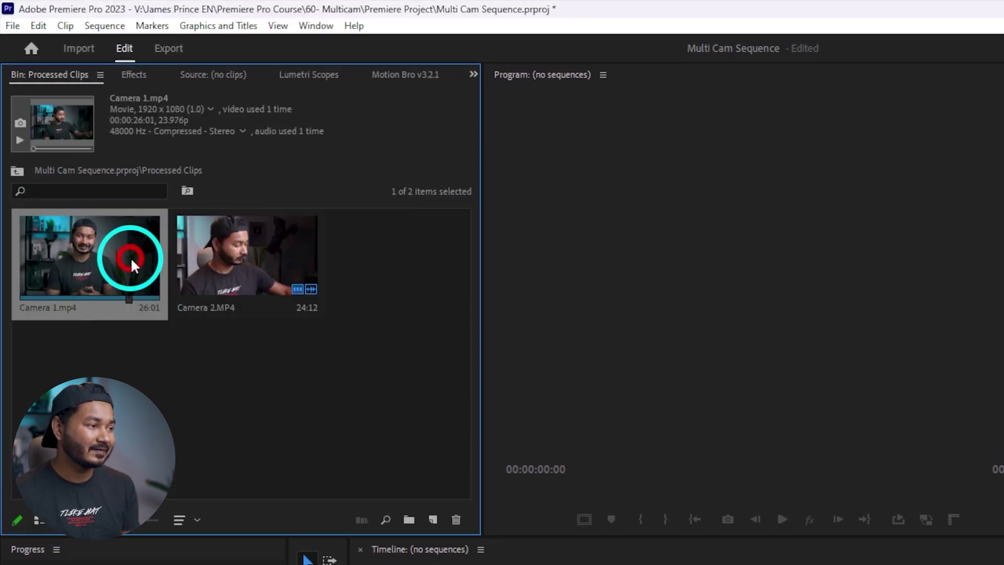
pyautogui.click(23, 176)
pyautogui.click(76, 249)
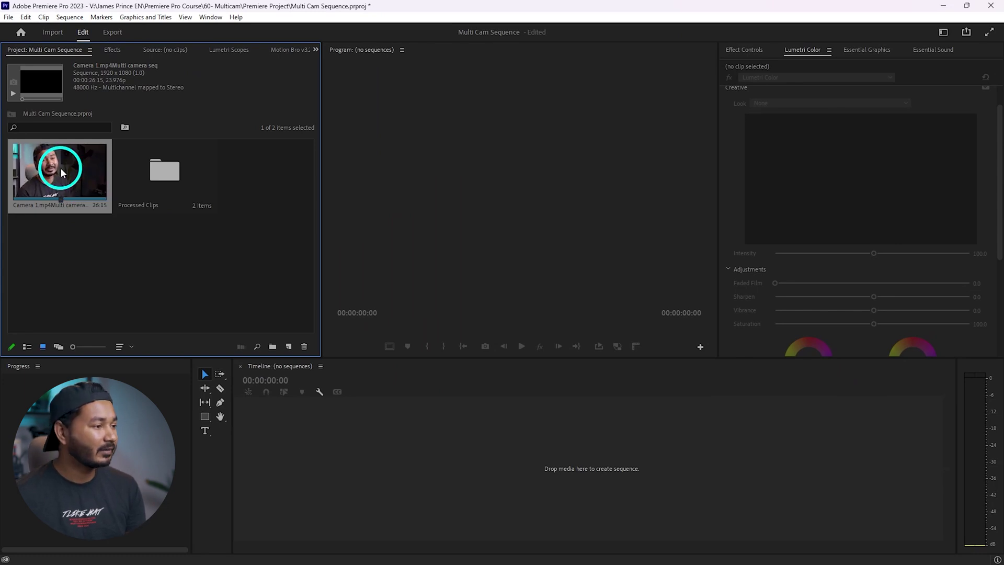
pyautogui.rightClick(61, 168)
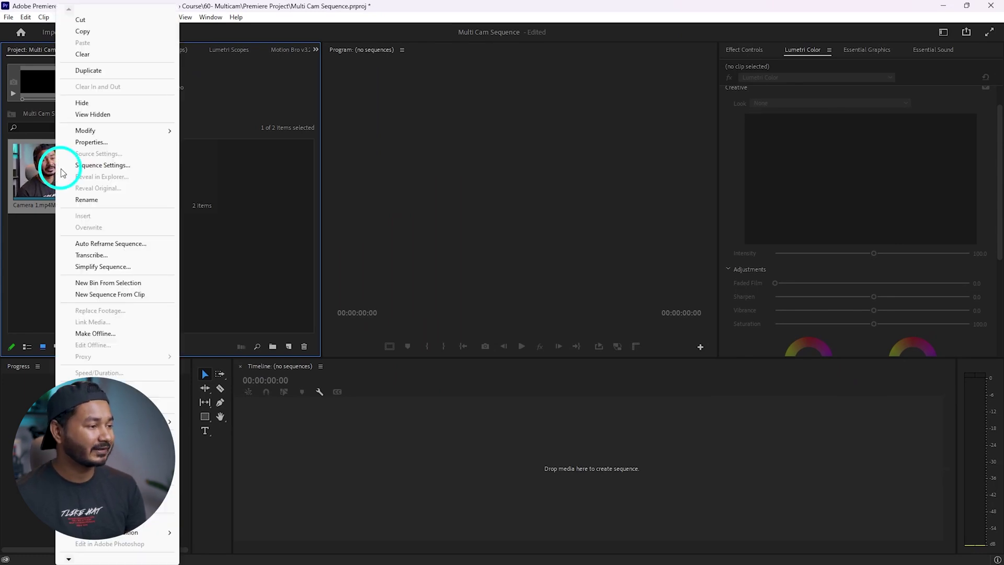
# Create a Camera 1 sequence from the [MC1] multicam clip and play it back.
pyautogui.click(120, 295)
pyautogui.moveTo(42, 167); pyautogui.dragTo(285, 459)
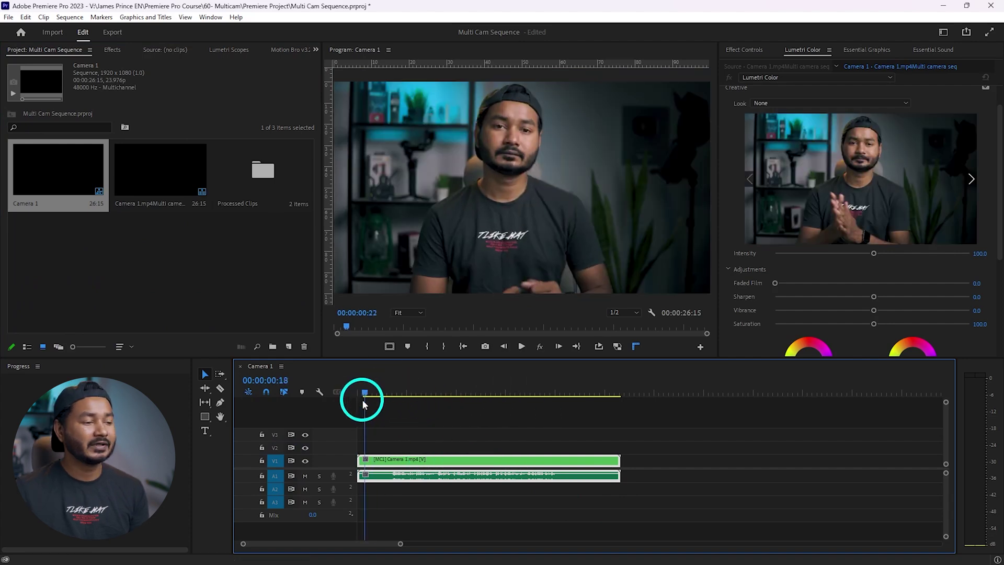
pyautogui.press('space')
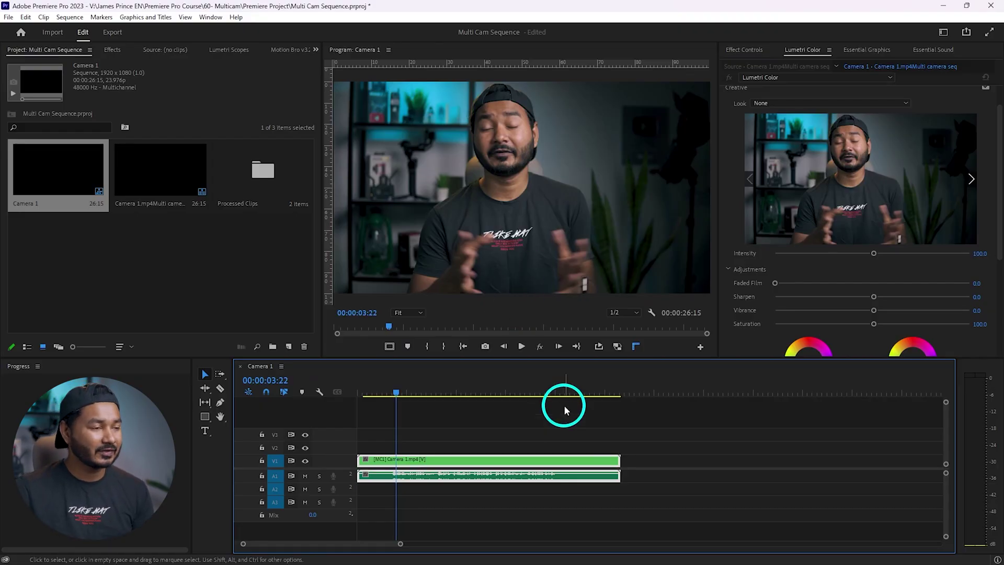
pyautogui.click(491, 170)
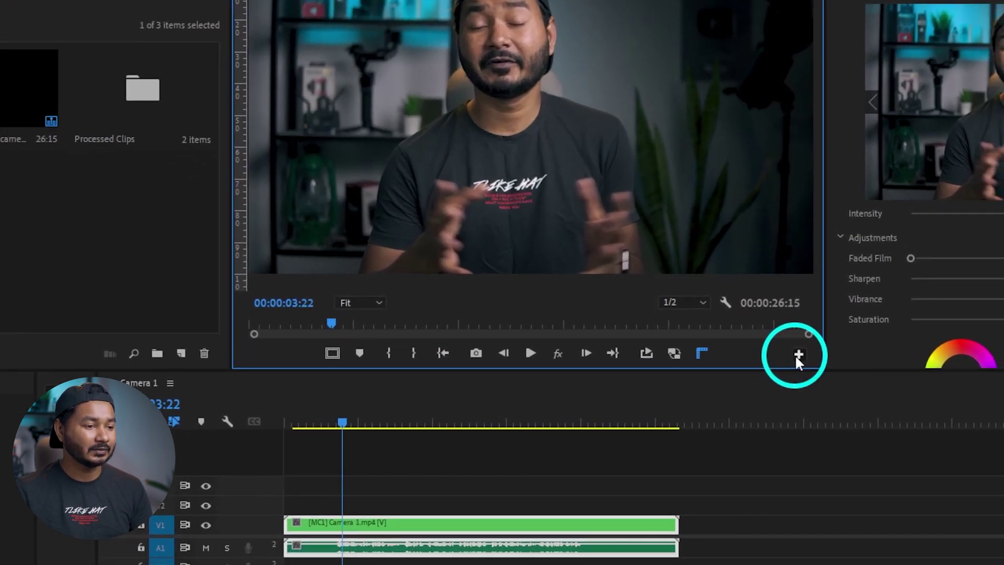
# Add the Toggle Multi-Camera View button to the Program monitor and switch to multi-camera view.
pyautogui.click(797, 355)
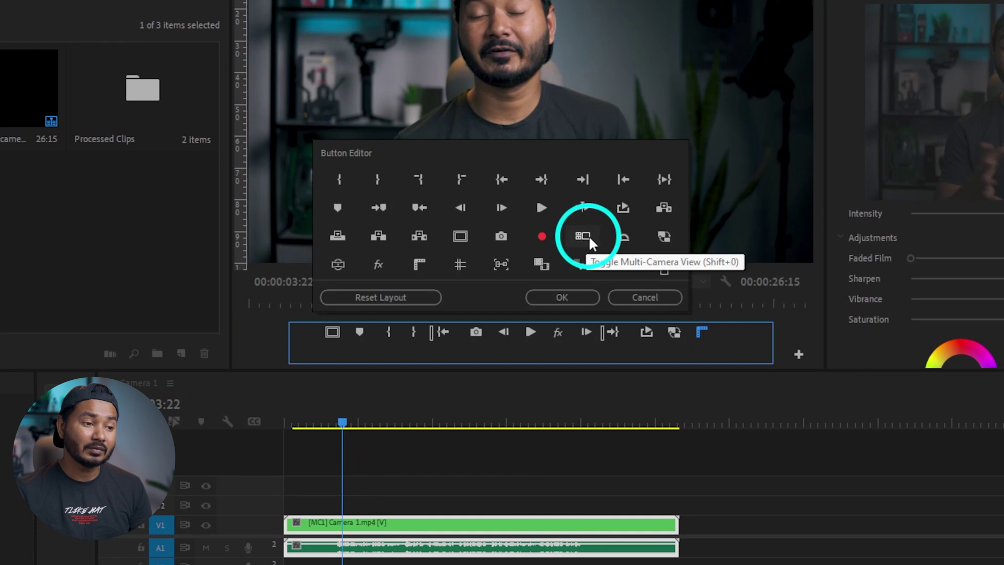
pyautogui.moveTo(587, 233)
pyautogui.mouseDown()
pyautogui.moveTo(616, 276)
pyautogui.moveTo(695, 343)
pyautogui.mouseUp()
pyautogui.click(579, 295)
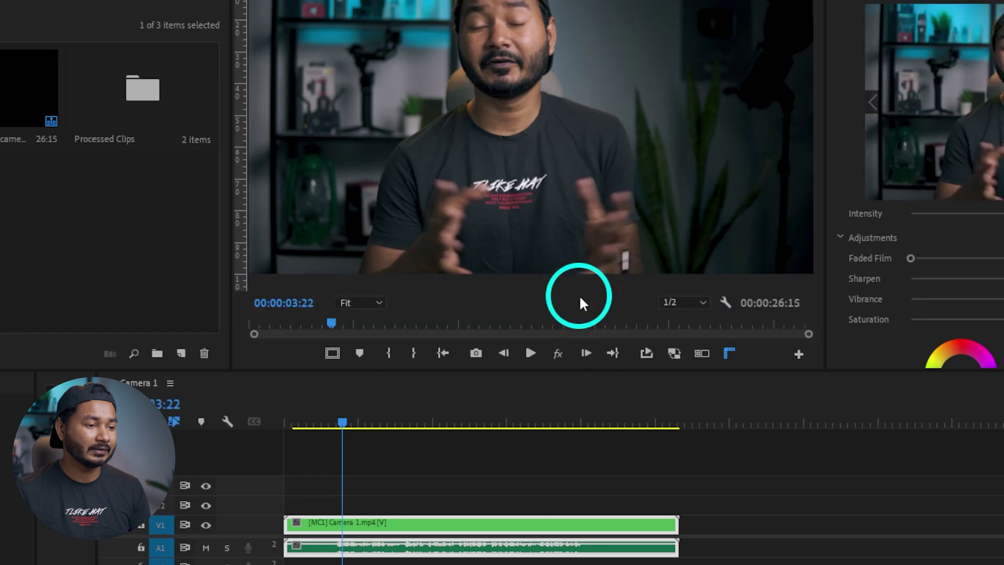
pyautogui.click(703, 350)
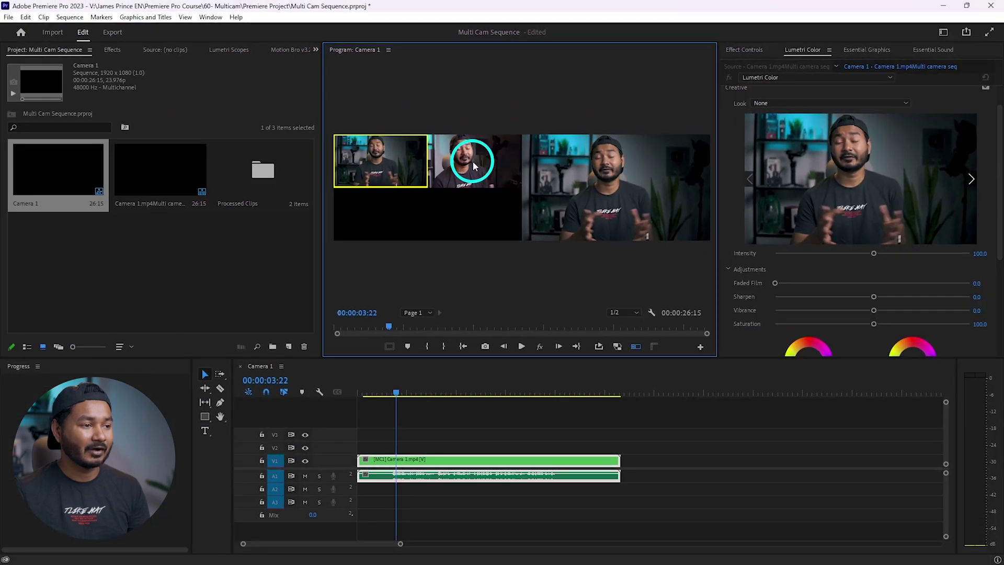
# Live-switch the multicam clip during playback: Camera 1, then Camera 2, then back to Camera 1.
pyautogui.click(460, 166)
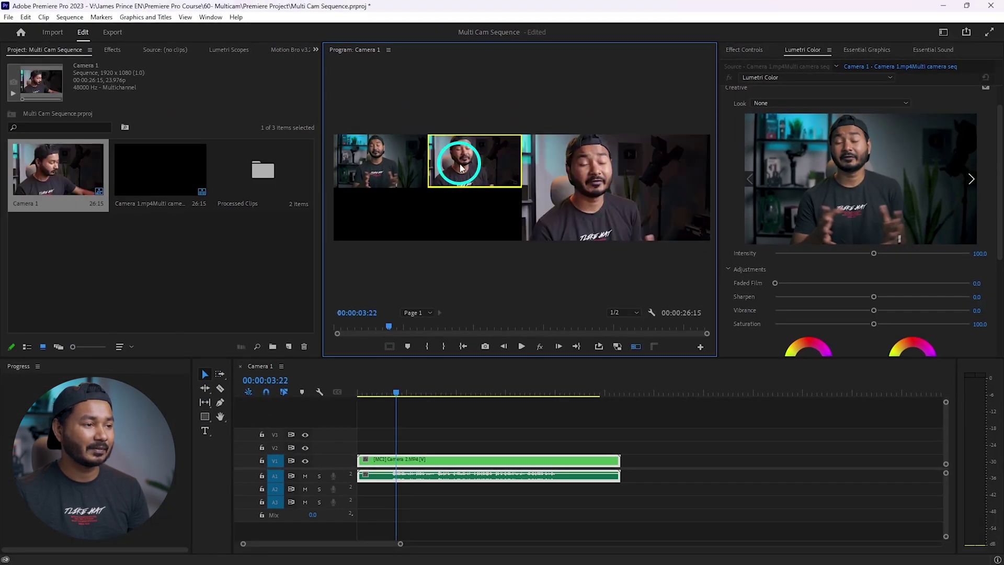
pyautogui.click(402, 163)
pyautogui.press('space')
pyautogui.press('space')
pyautogui.click(393, 389)
pyautogui.press('space')
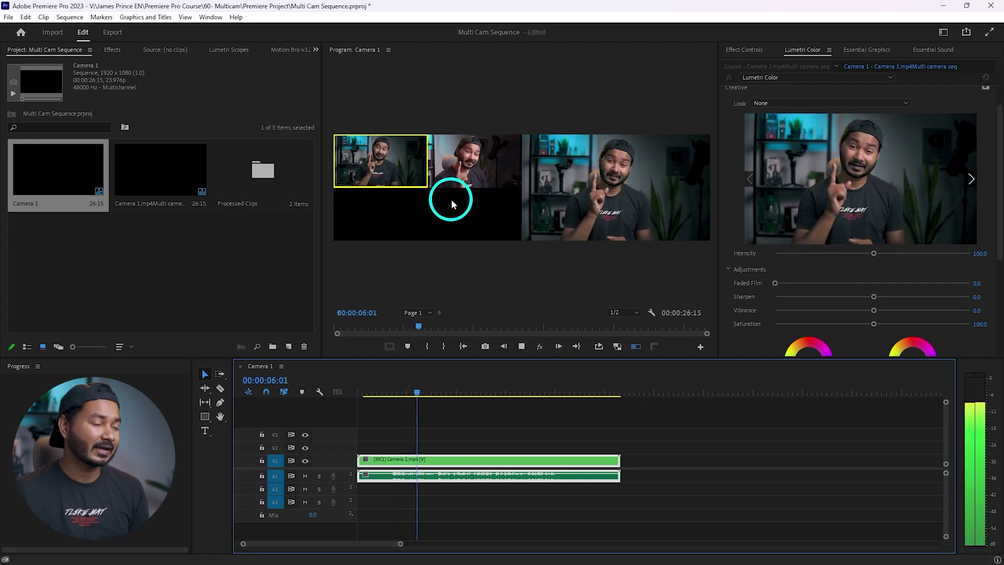
pyautogui.click(462, 171)
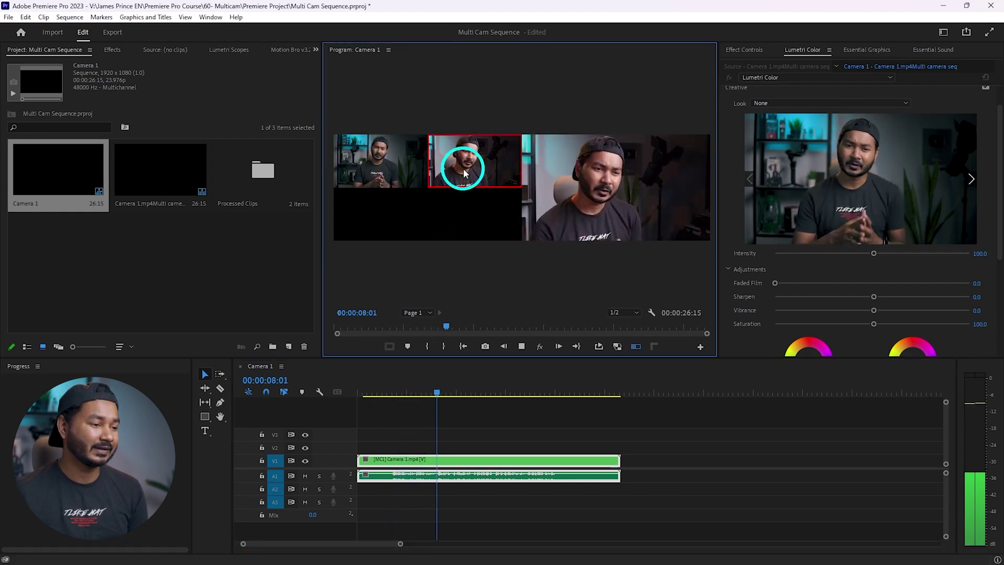
pyautogui.click(381, 176)
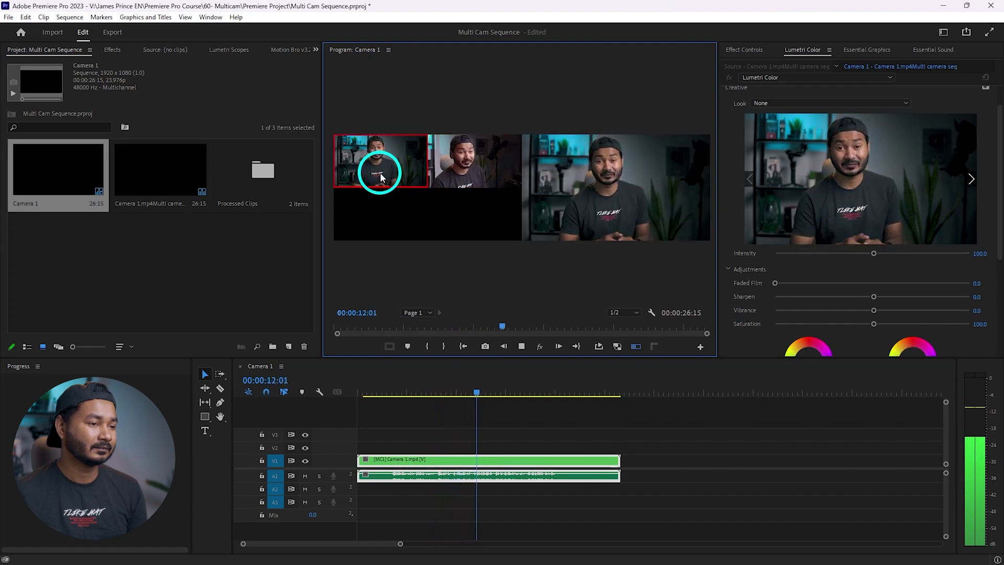
pyautogui.press('space')
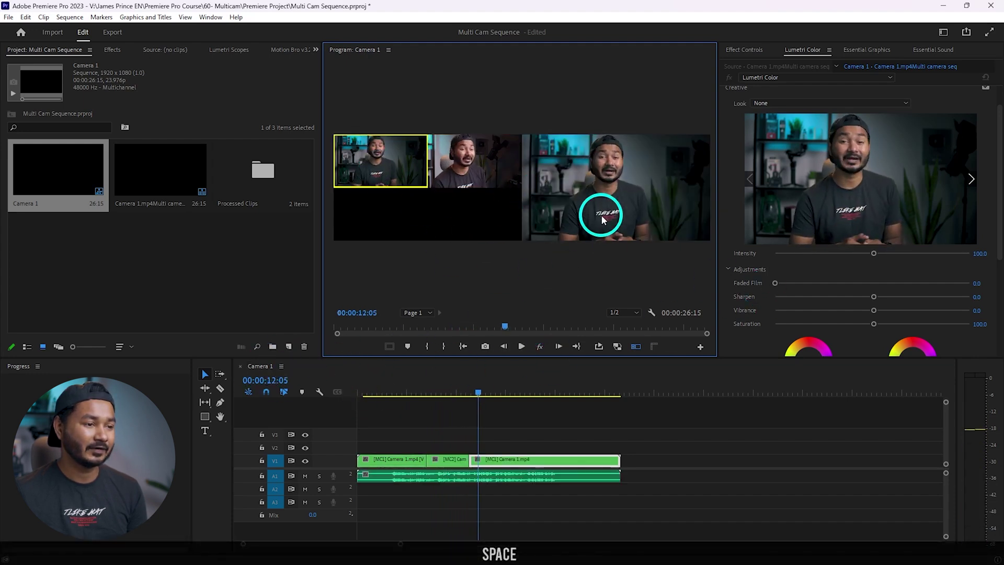
# Replay the cuts from 00:00:05:04, then undo them.
pyautogui.click(426, 392)
pyautogui.click(407, 392)
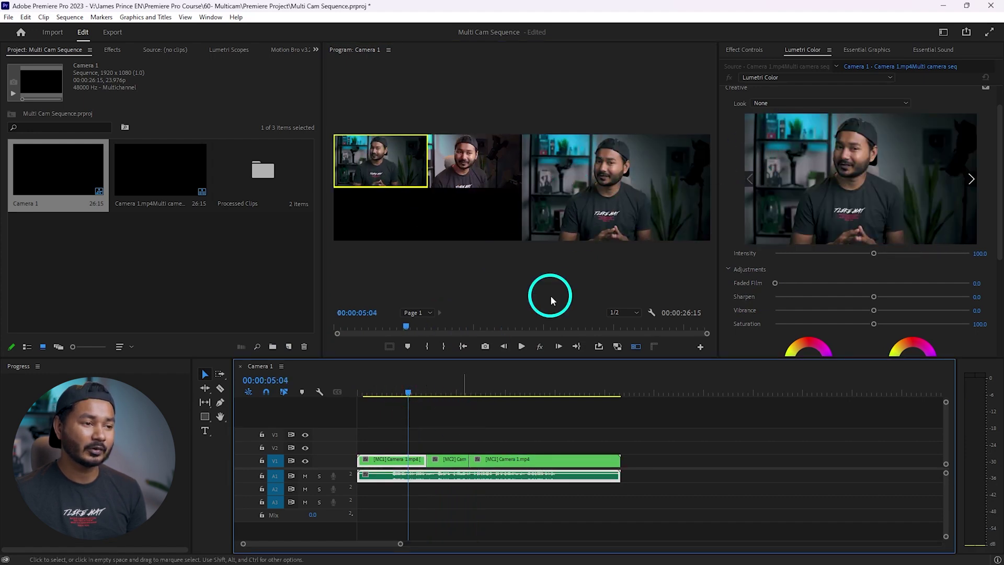
pyautogui.press('space')
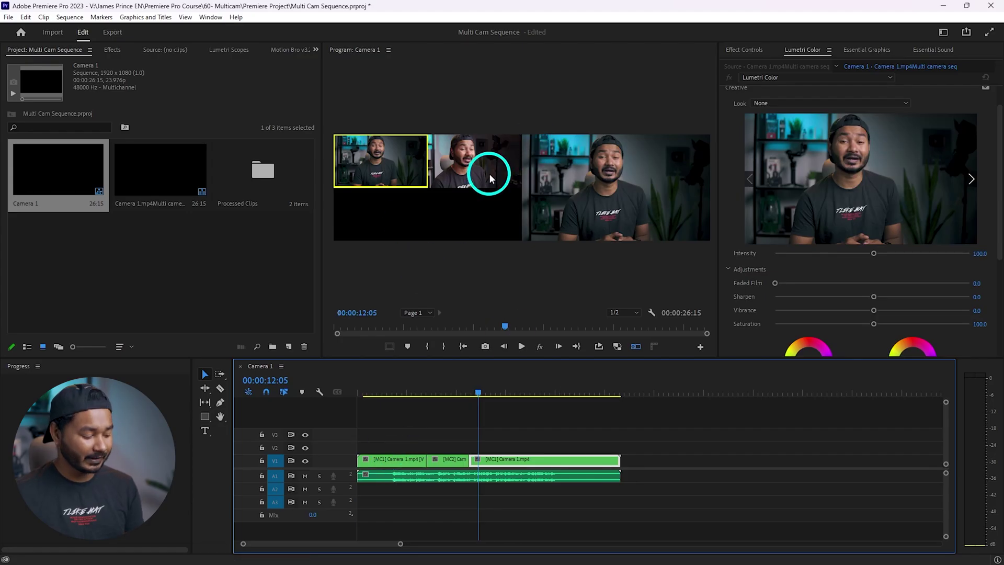
pyautogui.hotkey('ctrl', 'z')
# Ripple trim away the first 00:00:03:14 of the sequence.
pyautogui.moveTo(410, 392); pyautogui.dragTo(393, 389)
pyautogui.scroll(1, 389, 477)
pyautogui.scroll(2, 391, 479)
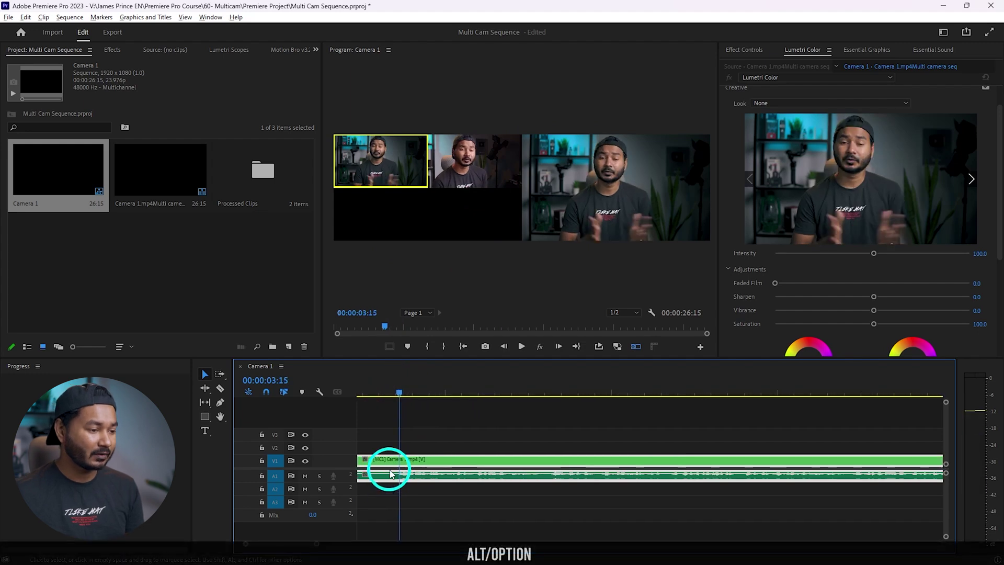
pyautogui.scroll(3, 345, 477)
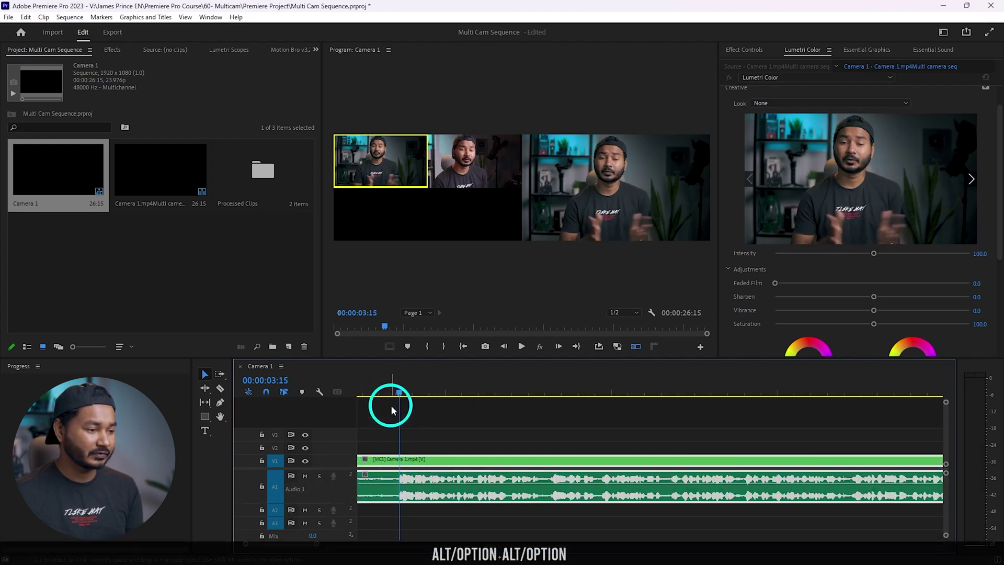
pyautogui.click(398, 391)
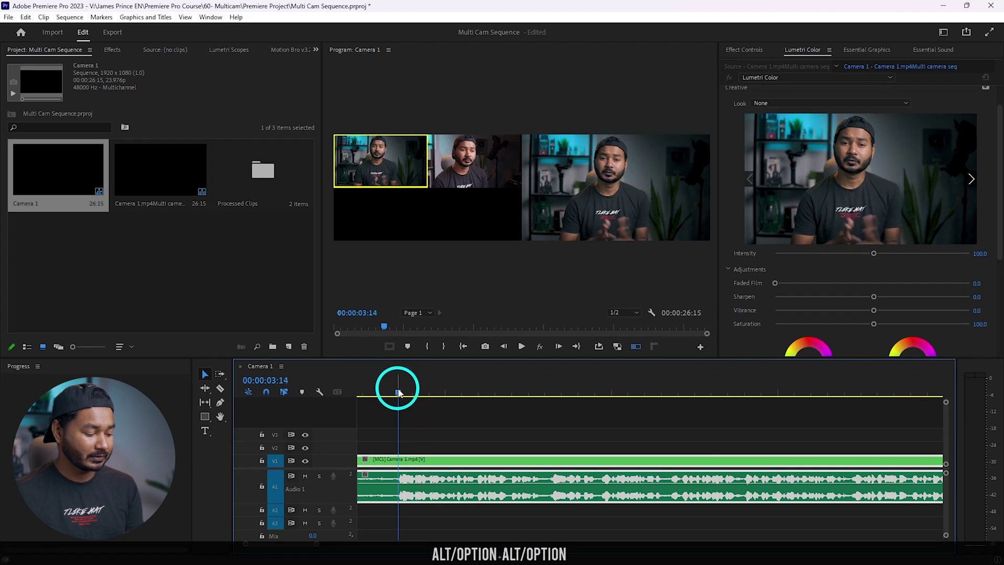
pyautogui.press('q')
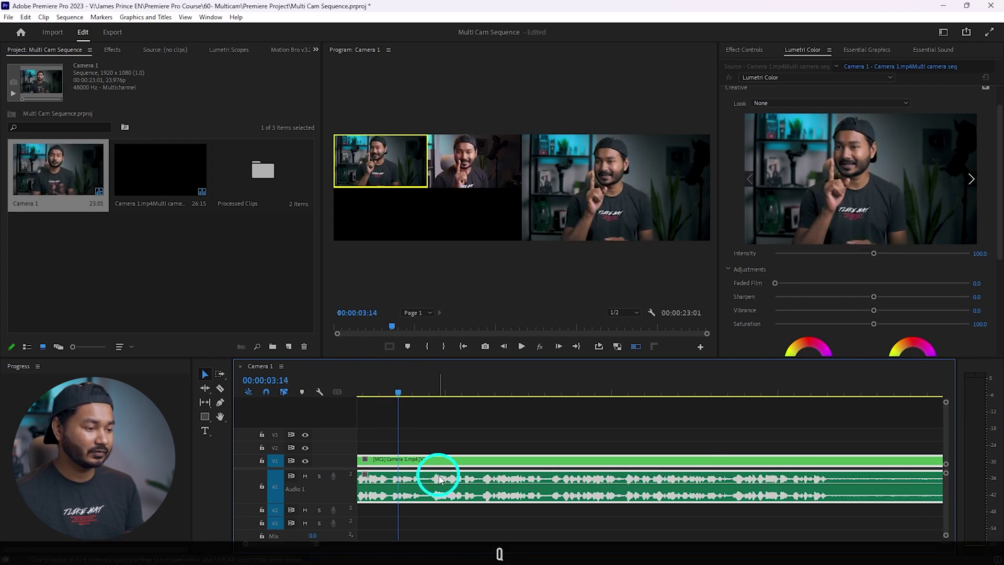
# Play from the start and cut live to Camera 2.
pyautogui.press('Home')
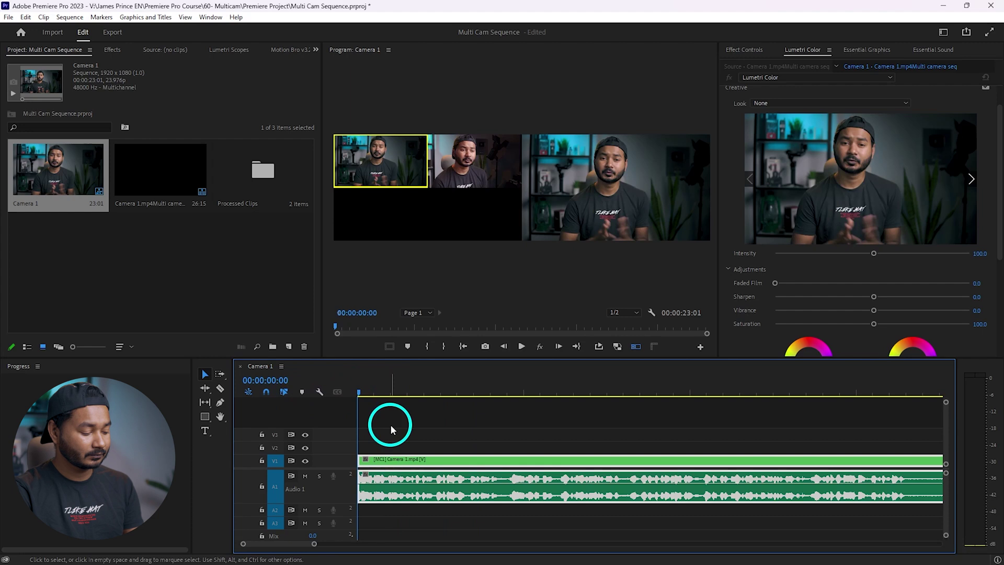
pyautogui.press('space')
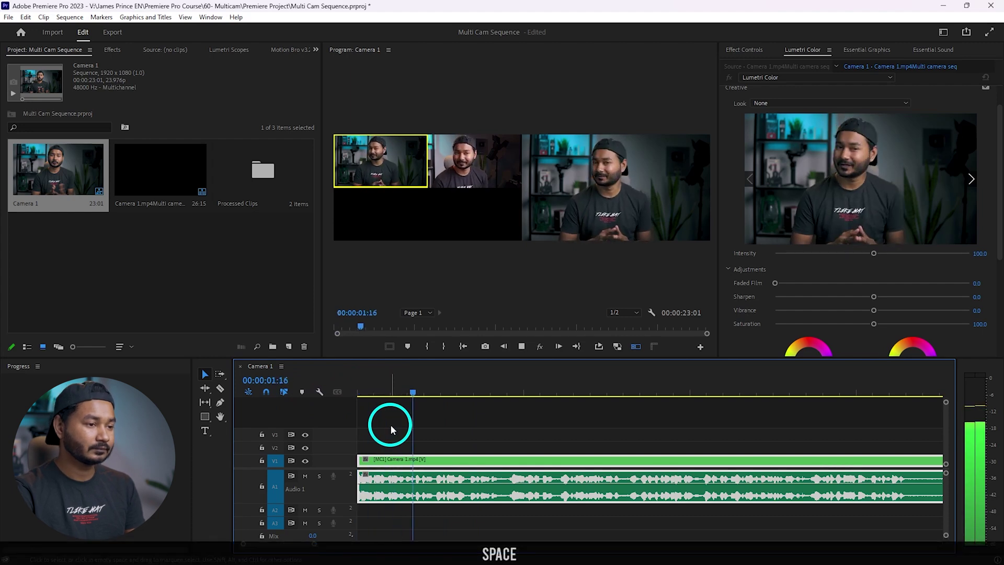
pyautogui.press('2')
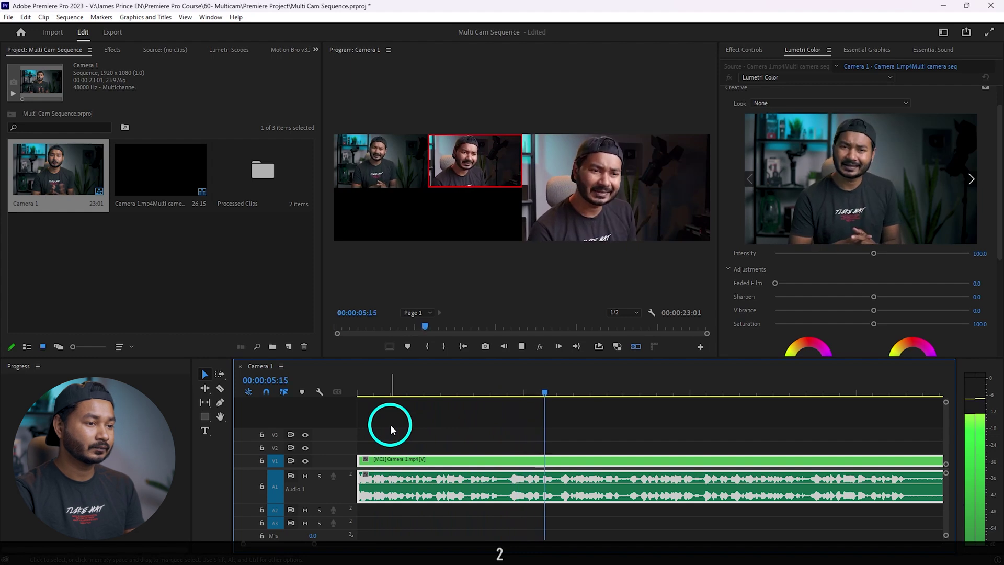
# Keep switching live between Camera 1, Camera 2 and Camera 1, then stop playback.
pyautogui.press('1')
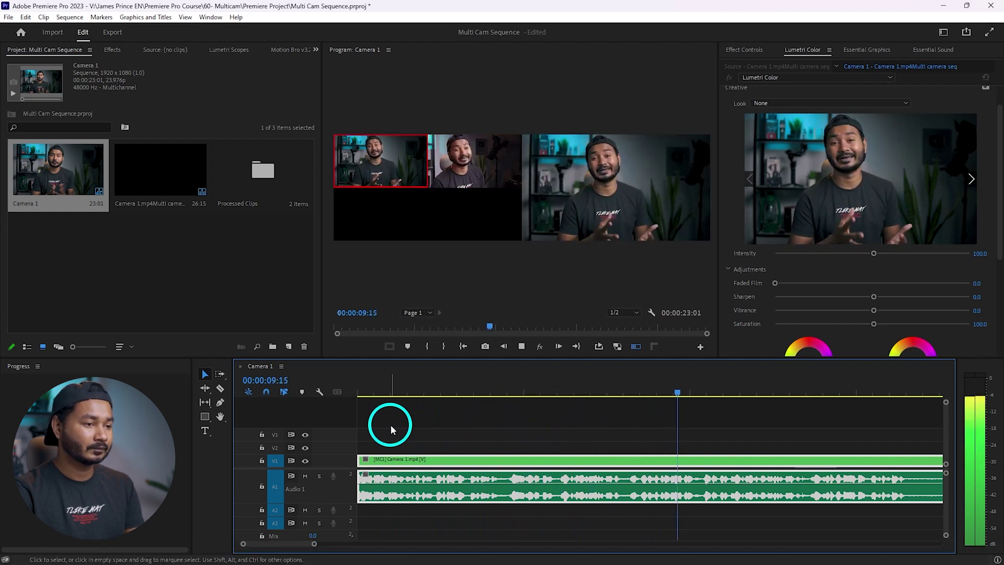
pyautogui.press('2')
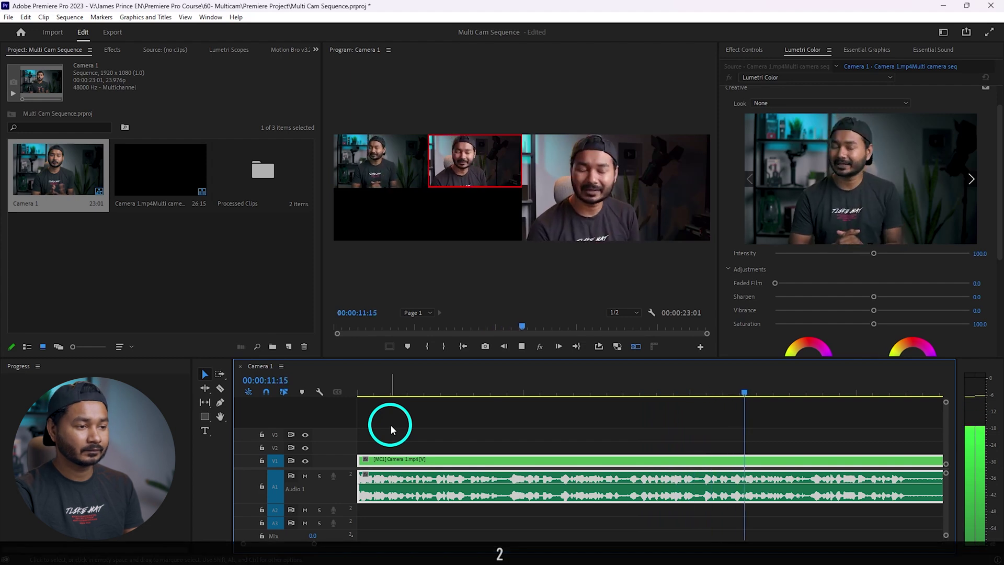
pyautogui.press('1')
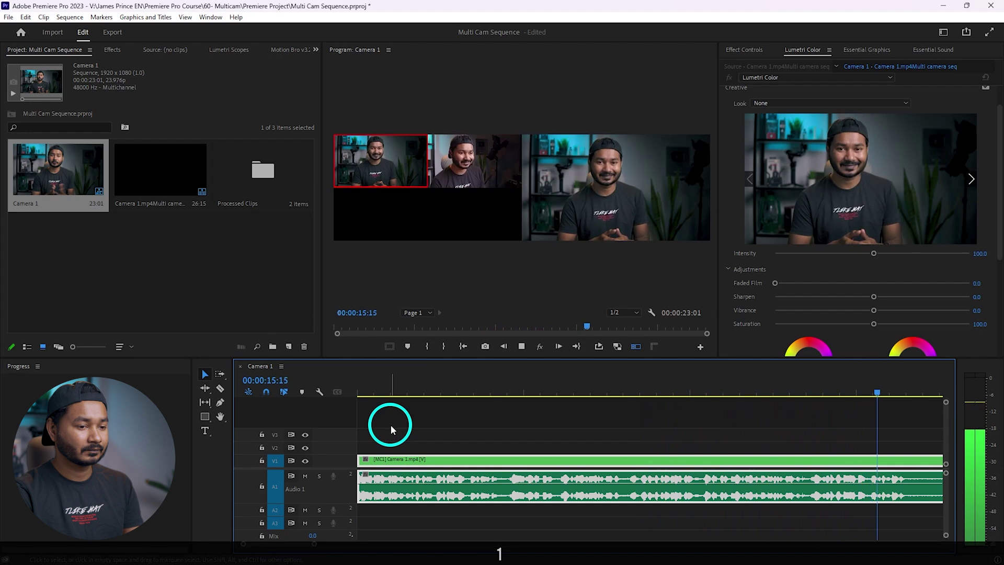
pyautogui.press('space')
# Ripple trim everything after 00:00:16:13 and scrub back to 00:00:02:18.
pyautogui.scroll(-2, 390, 424)
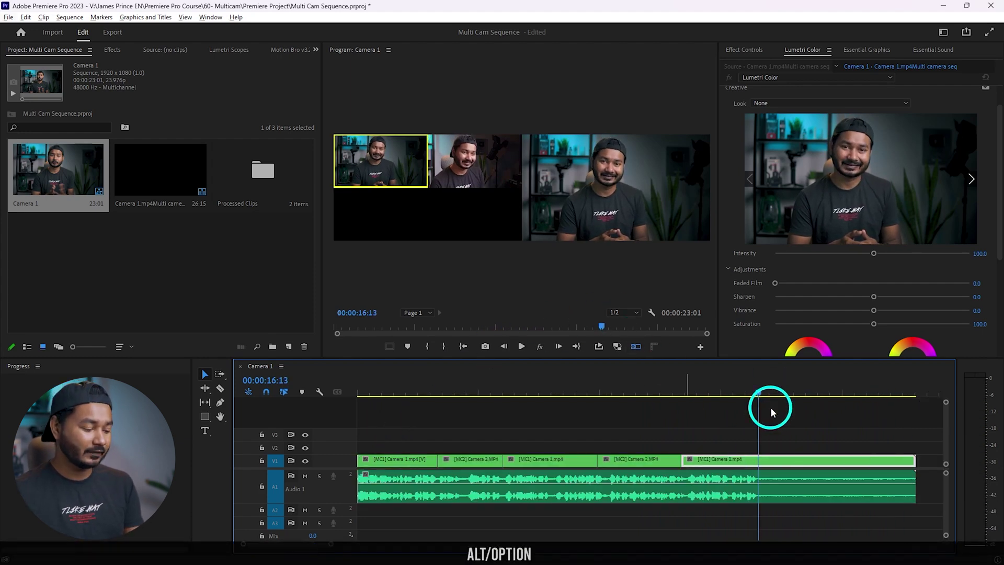
pyautogui.press('w')
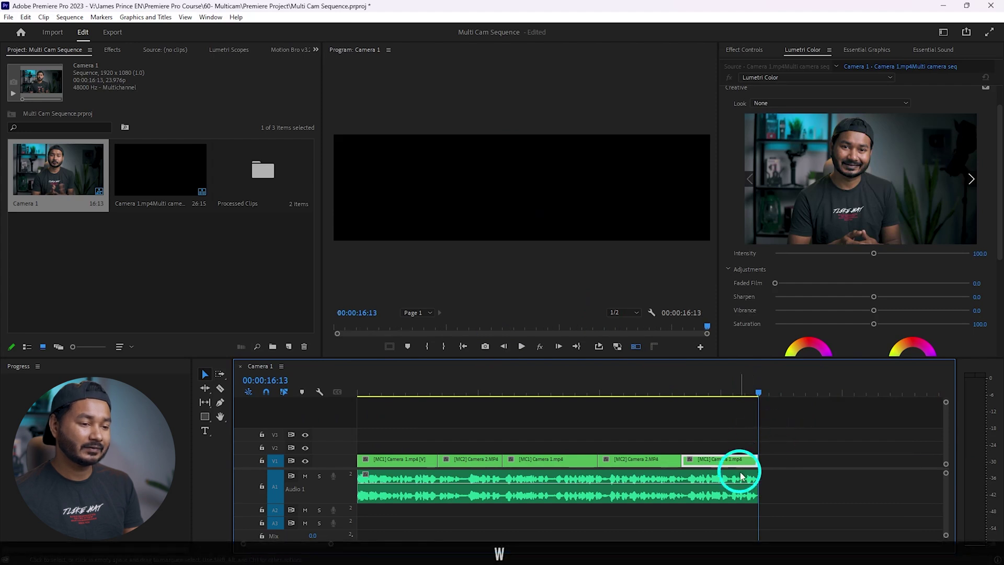
pyautogui.scroll(-2, 754, 460)
pyautogui.moveTo(470, 395); pyautogui.dragTo(392, 395)
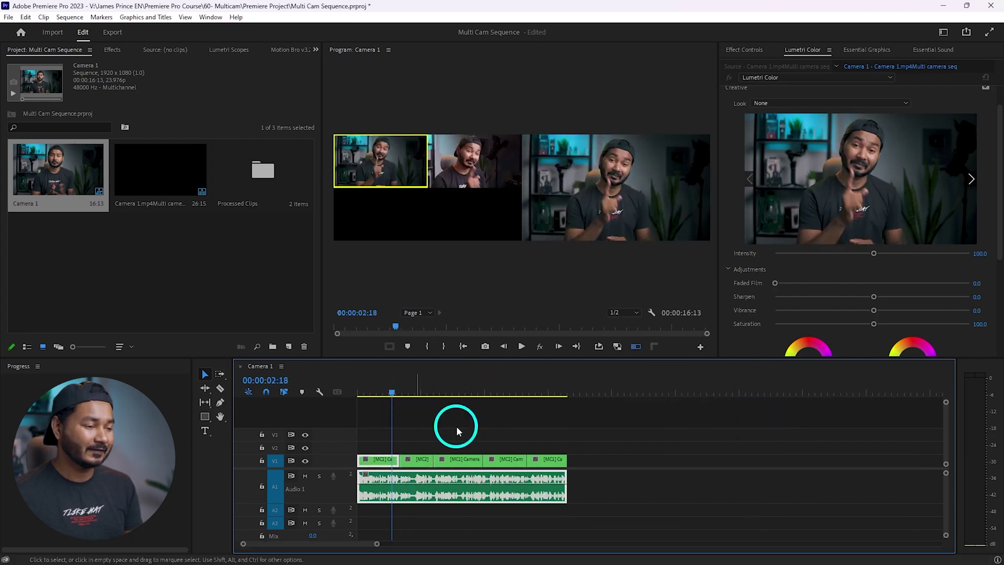
pyautogui.click(638, 348)
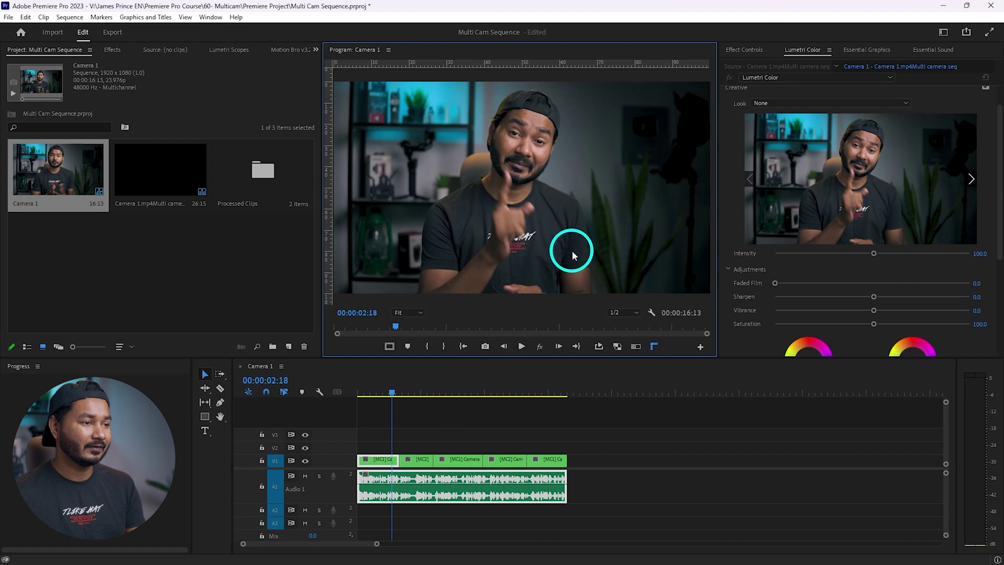
pyautogui.click(358, 394)
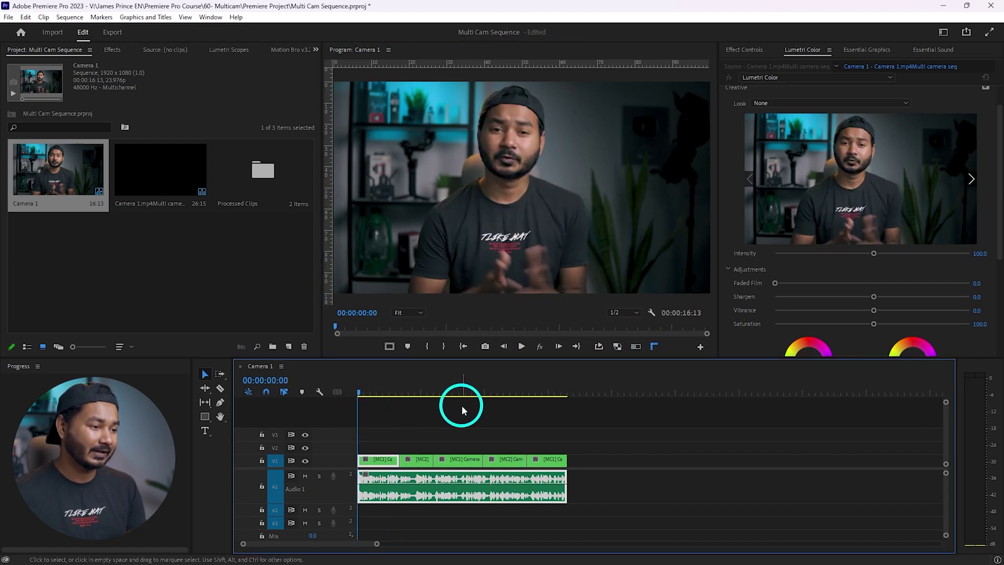
pyautogui.press('space')
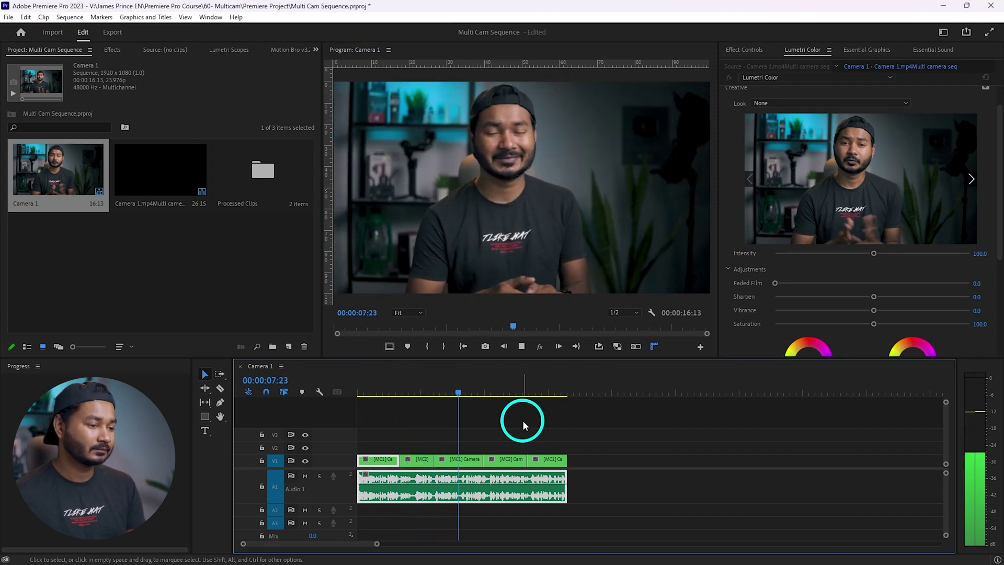
pyautogui.press('space')
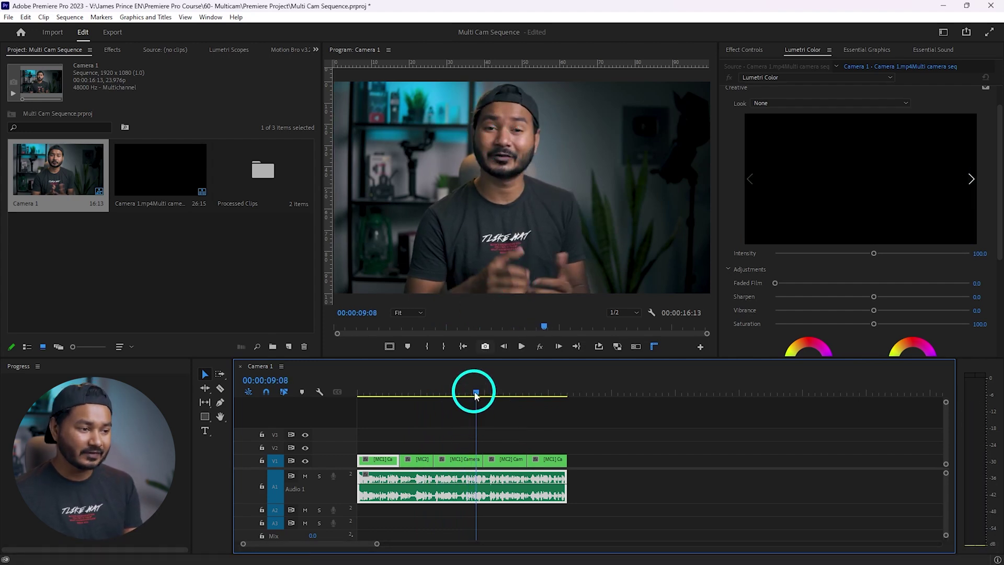
pyautogui.moveTo(472, 394); pyautogui.dragTo(453, 393)
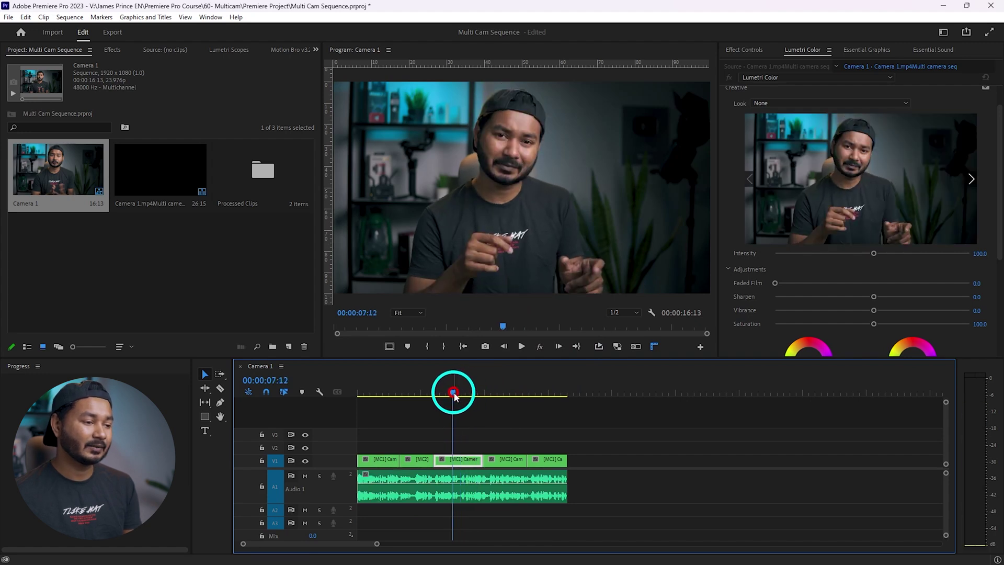
pyautogui.click(636, 347)
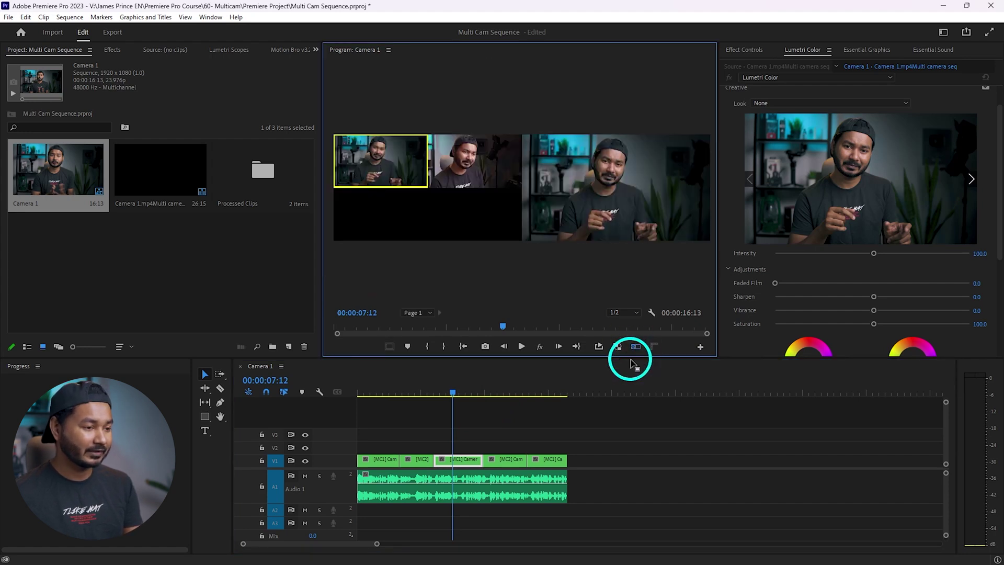
# Re-cut to Camera 2 during playback, then jump back to 00:00:07:21 to review.
pyautogui.click(472, 152)
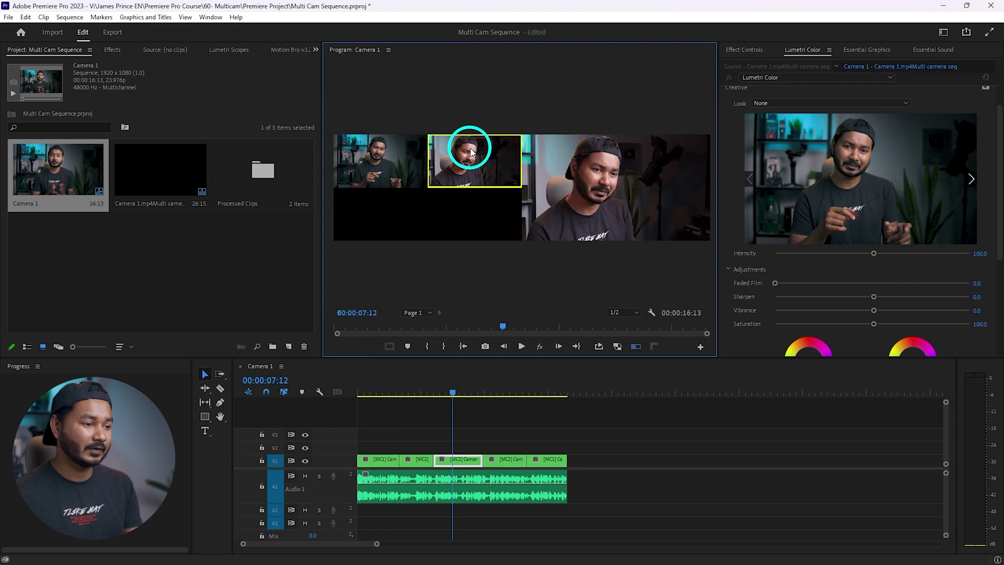
pyautogui.press('space')
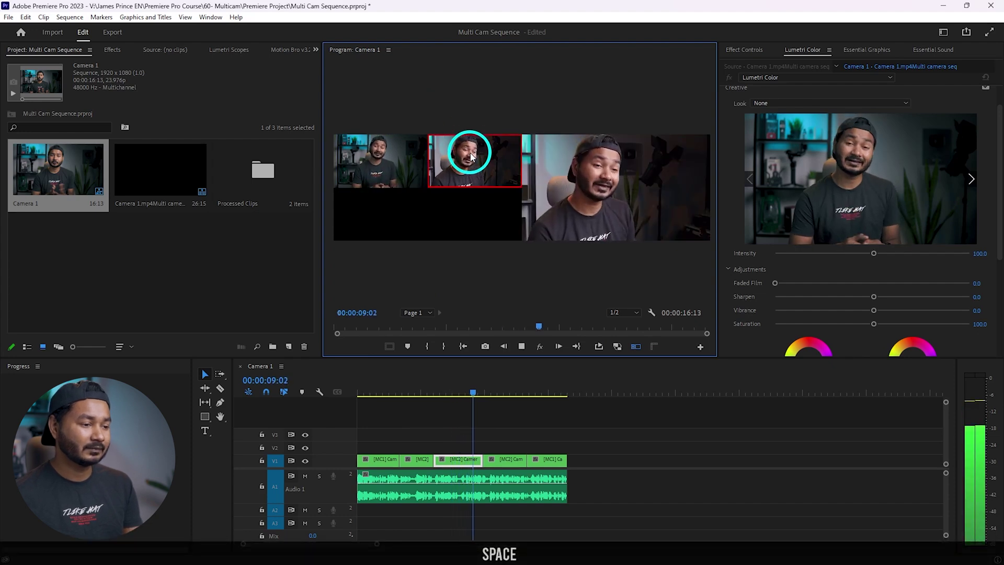
pyautogui.press('space')
pyautogui.click(458, 393)
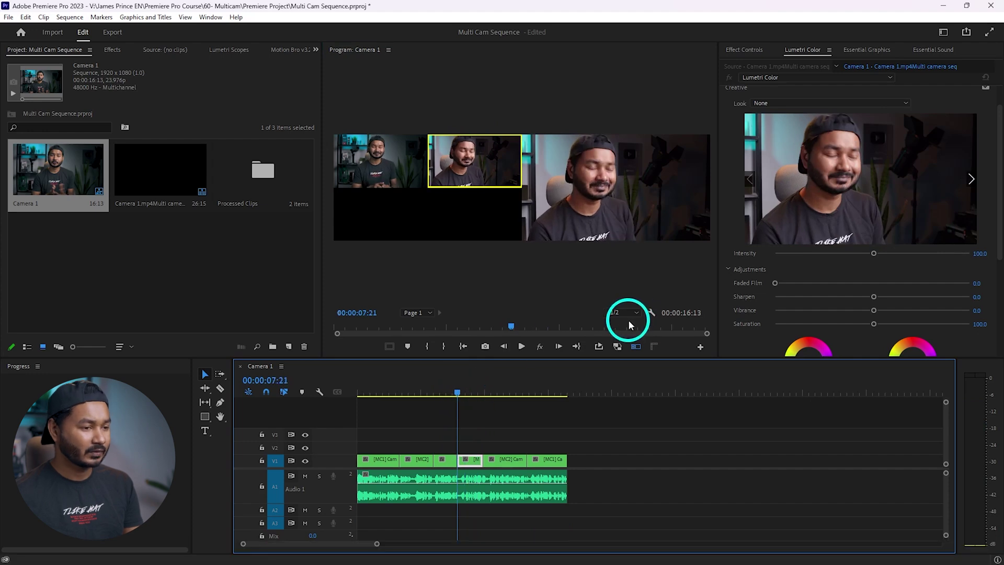
# Show the program monitor as a single full-frame view with the playhead at the sequence start.
pyautogui.click(635, 346)
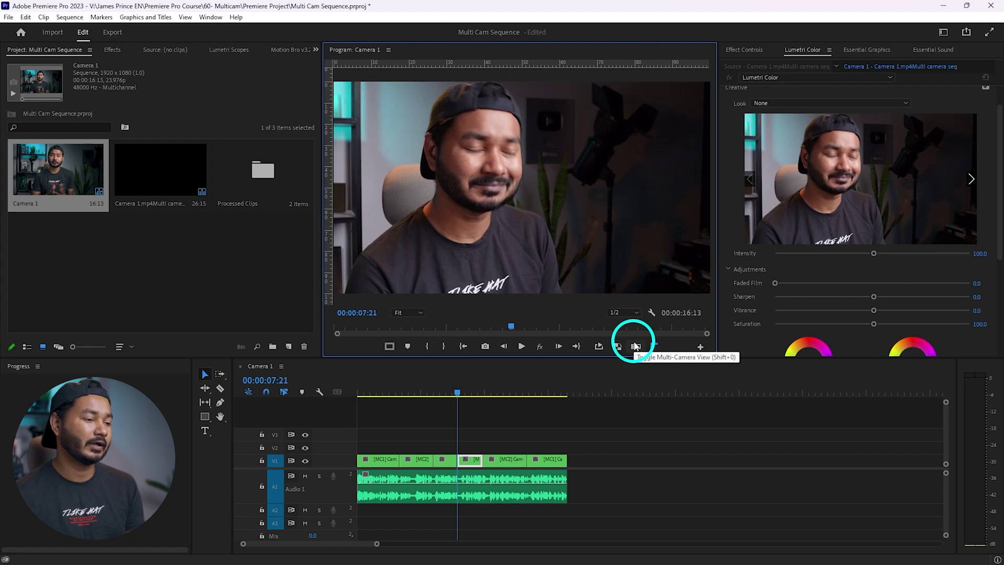
pyautogui.click(331, 412)
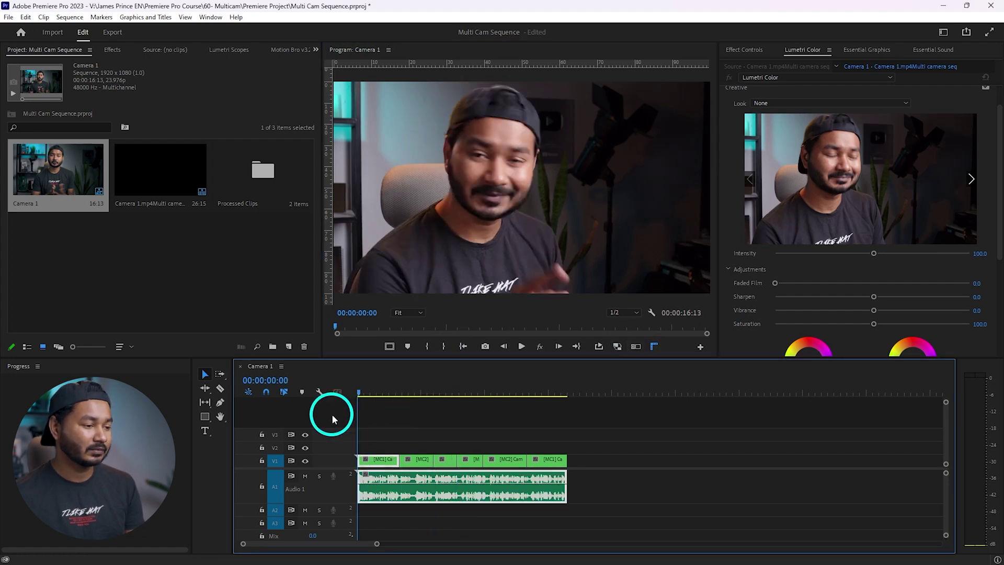
pyautogui.press('Home')
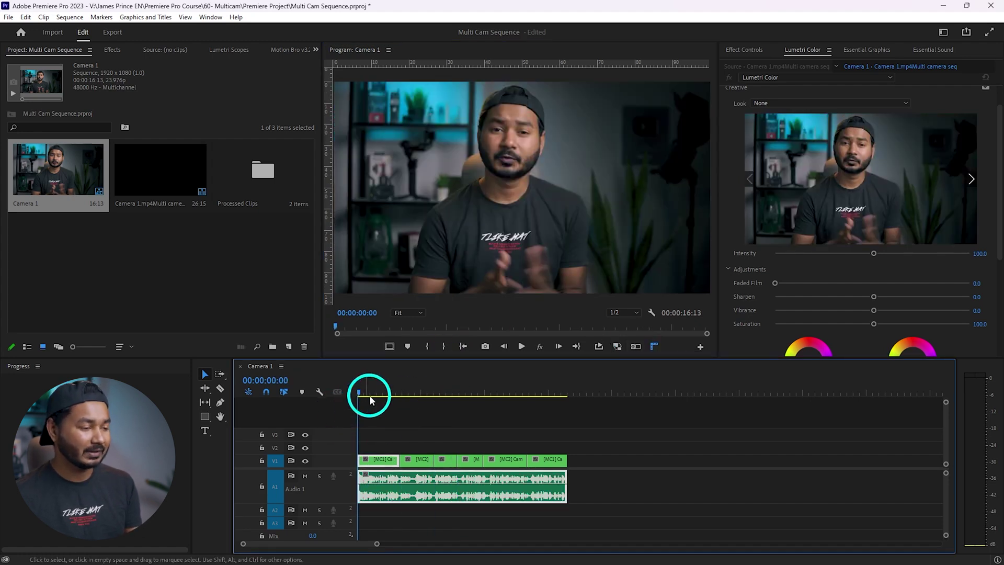
pyautogui.click(637, 345)
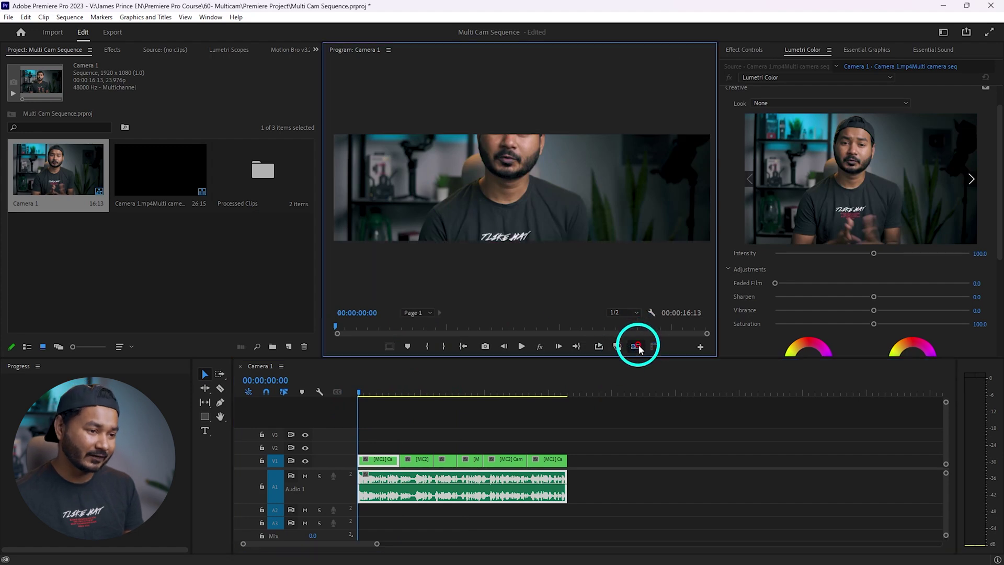
pyautogui.click(636, 347)
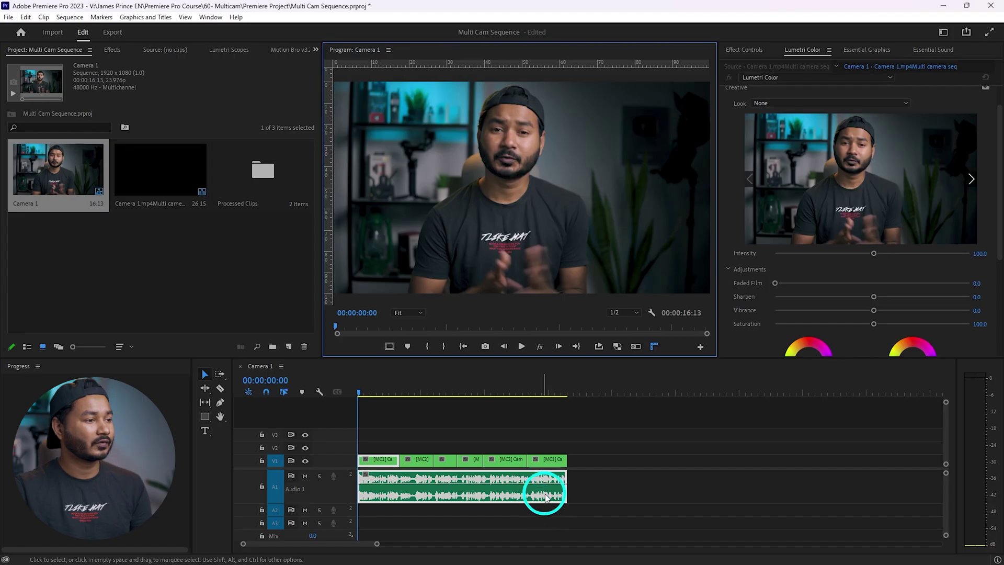
# Close the Camera 1 multicam sequence and make a new sequence from Camera 1.mp4.
pyautogui.doubleClick(263, 170)
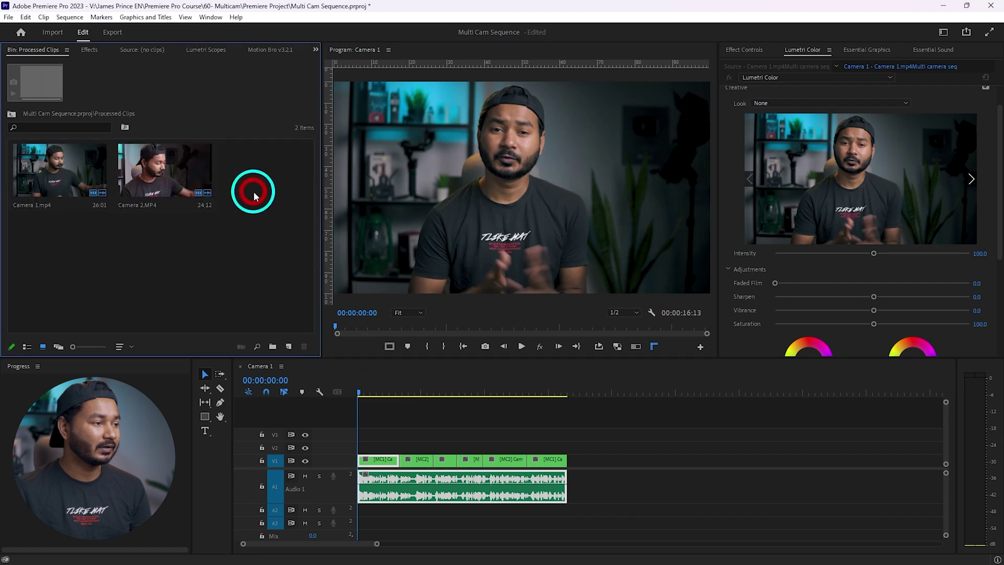
pyautogui.click(240, 367)
pyautogui.click(44, 170)
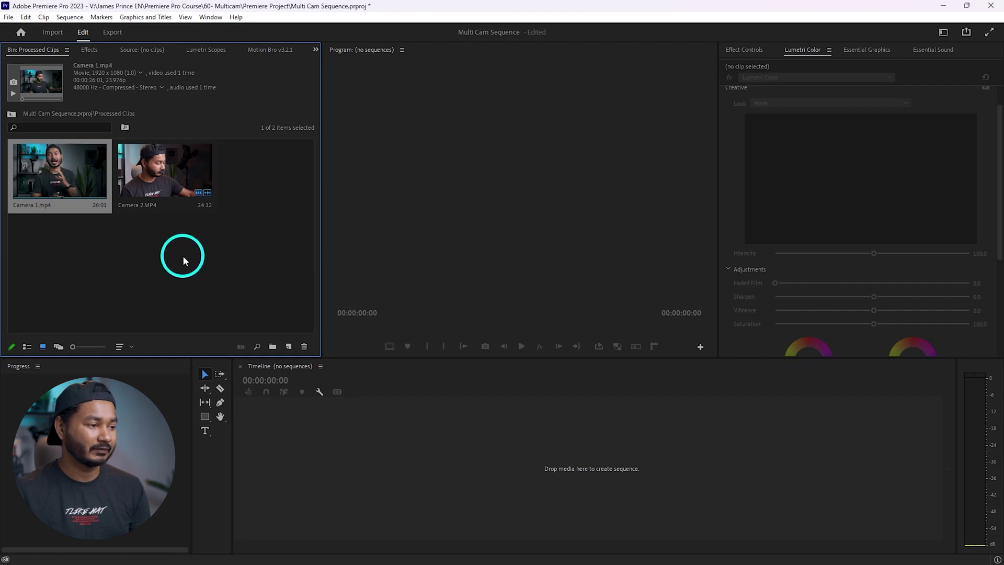
pyautogui.moveTo(67, 170); pyautogui.dragTo(392, 437)
# Bring External Audio.WAV from File Explorer into the Processed Clips bin.
pyautogui.hotkey('alt', 'Tab')
pyautogui.moveTo(448, 272); pyautogui.dragTo(159, 278)
pyautogui.click(158, 278)
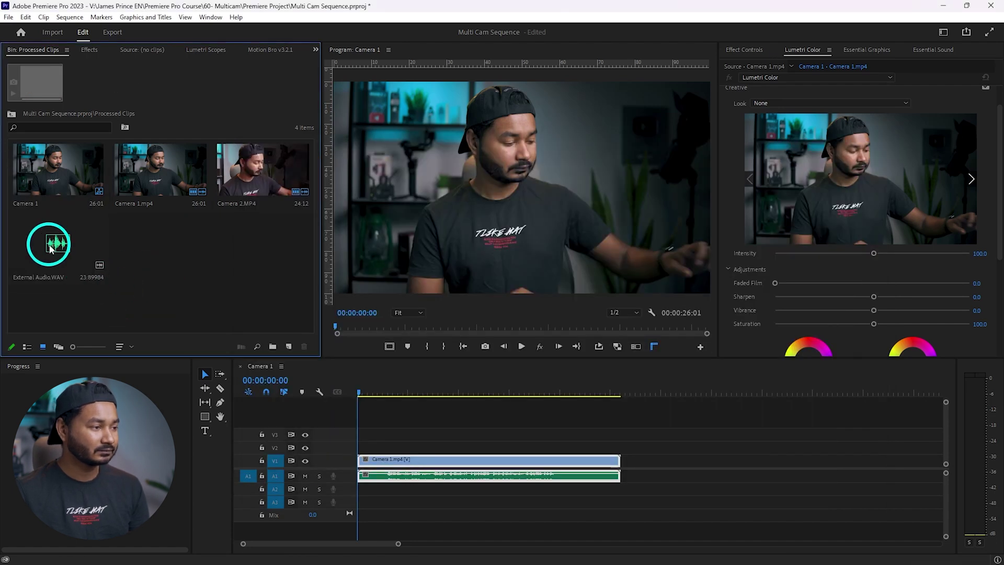
# Place External Audio.WAV on A2 and synchronize it with Camera 1.mp4 by audio on track channel 2.
pyautogui.moveTo(50, 247); pyautogui.dragTo(385, 497)
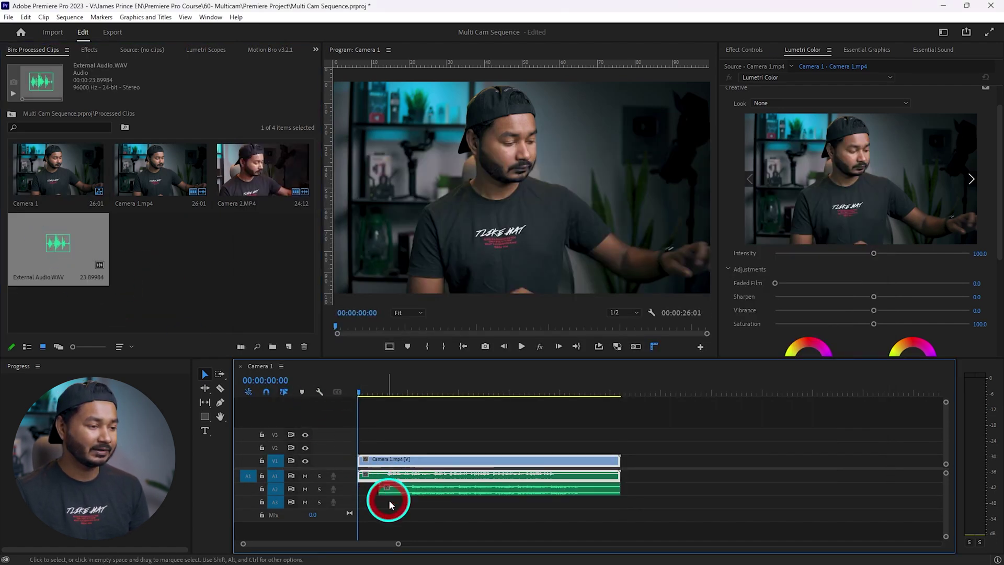
pyautogui.moveTo(557, 516); pyautogui.dragTo(495, 473)
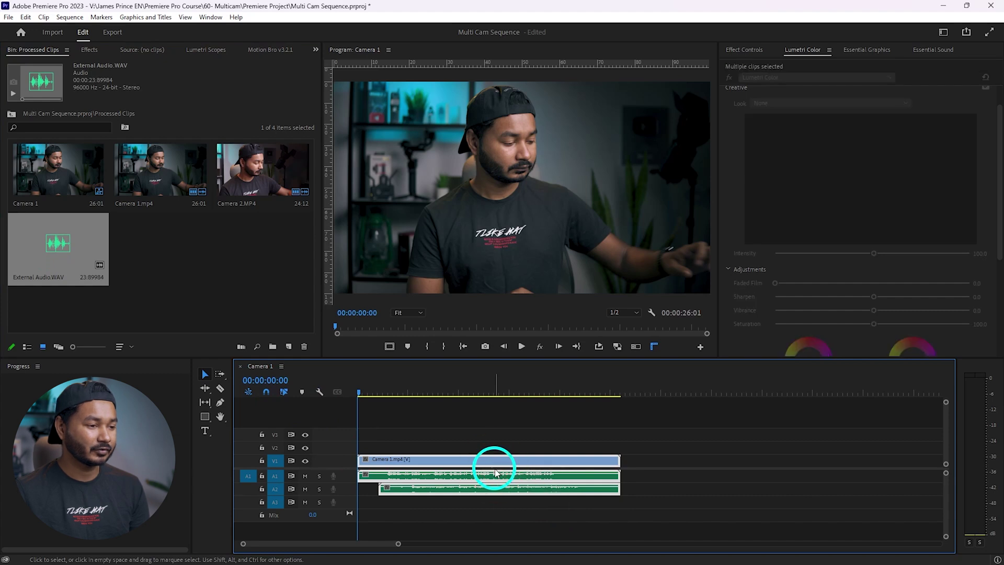
pyautogui.rightClick(496, 473)
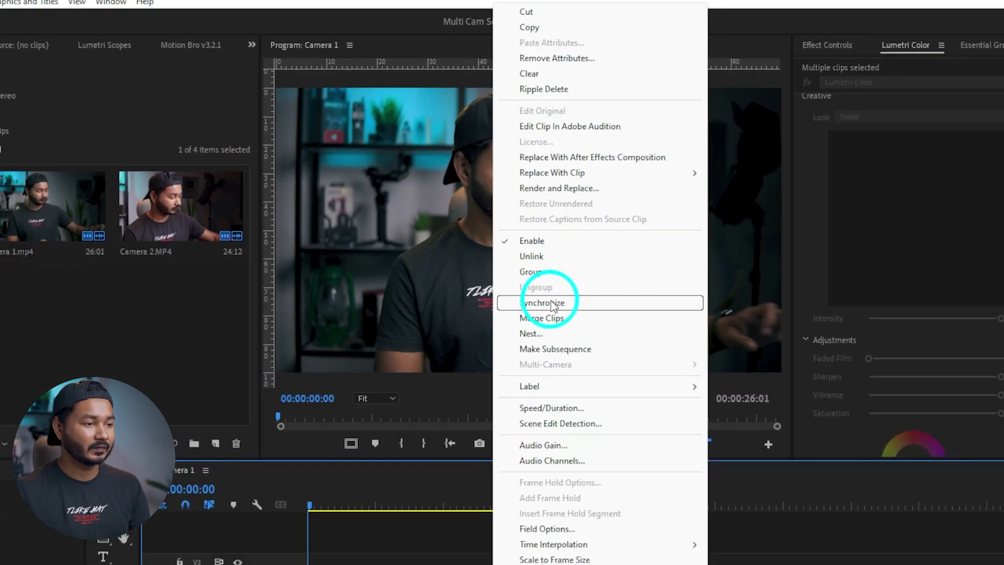
pyautogui.click(558, 326)
pyautogui.click(541, 310)
pyautogui.click(544, 324)
pyautogui.click(477, 335)
pyautogui.click(491, 430)
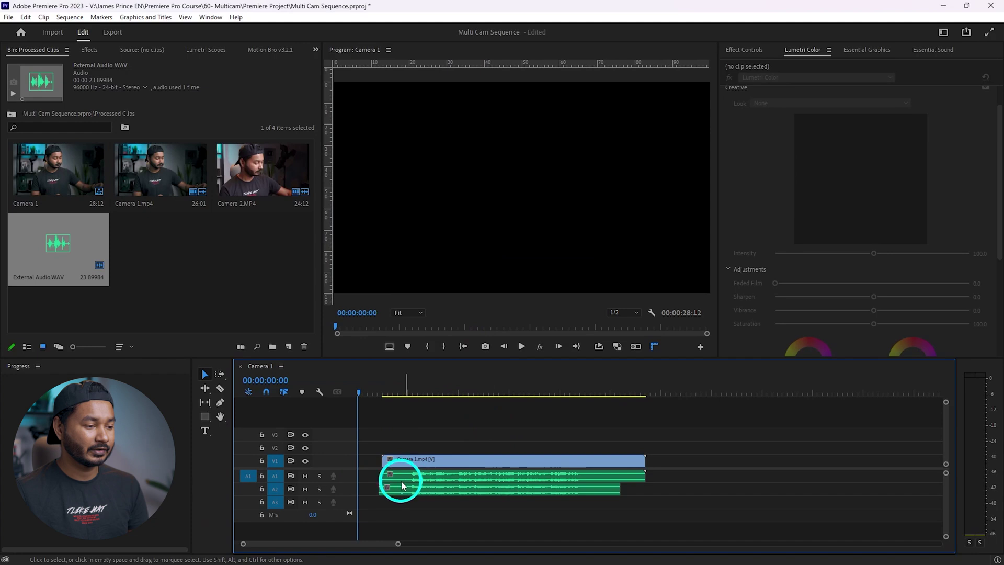
# Trim both clips to their shared length, delete the camera audio, and move External Audio.WAV to A1 at zero.
pyautogui.moveTo(380, 488); pyautogui.dragTo(381, 487)
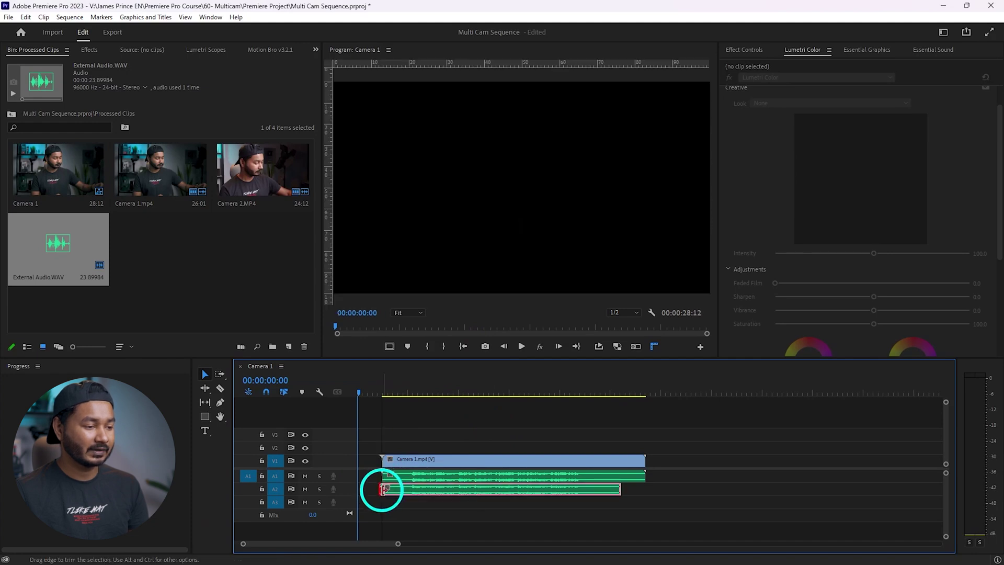
pyautogui.moveTo(641, 476); pyautogui.dragTo(619, 476)
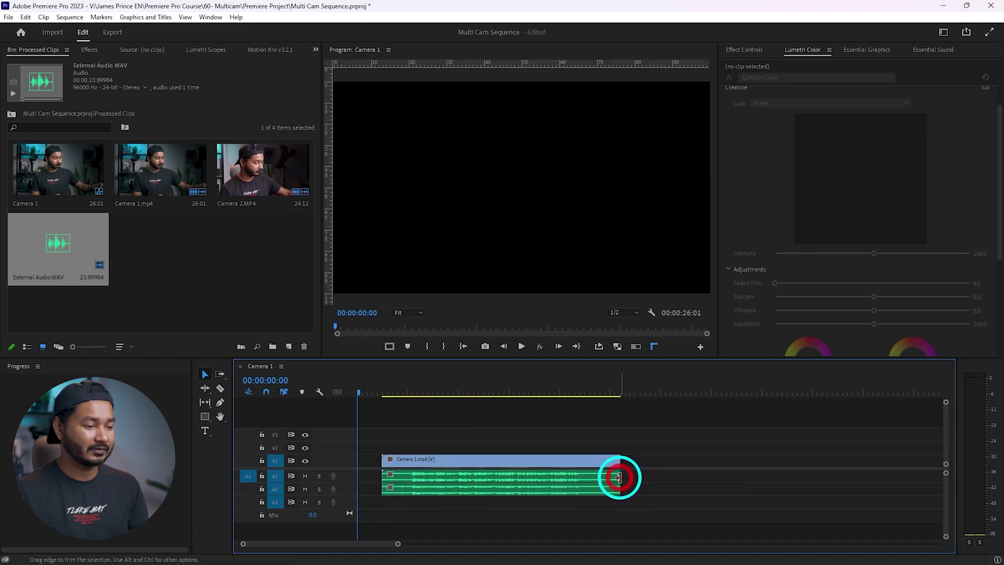
pyautogui.click(512, 491)
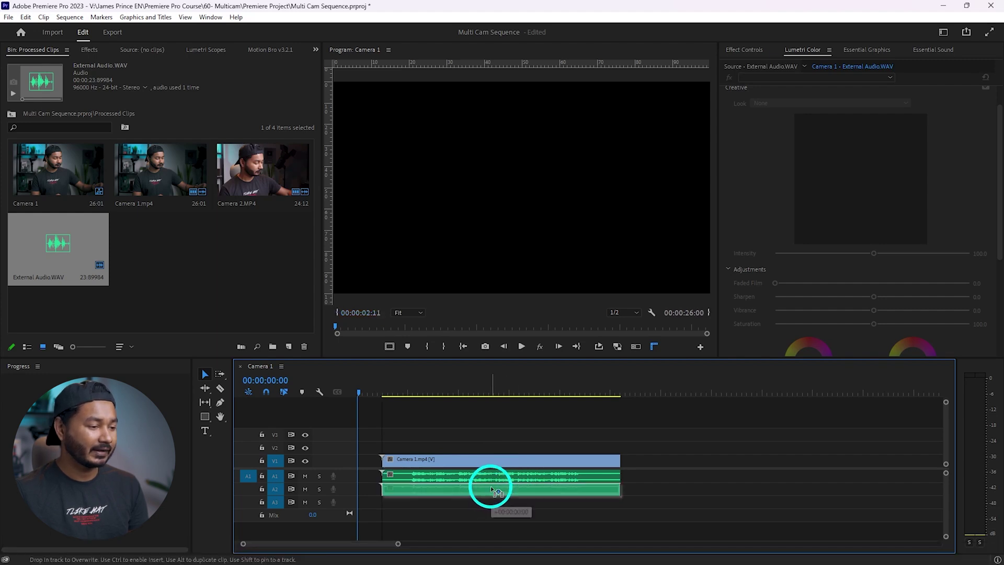
pyautogui.press('Delete')
pyautogui.click(491, 479)
pyautogui.moveTo(539, 496); pyautogui.dragTo(459, 464)
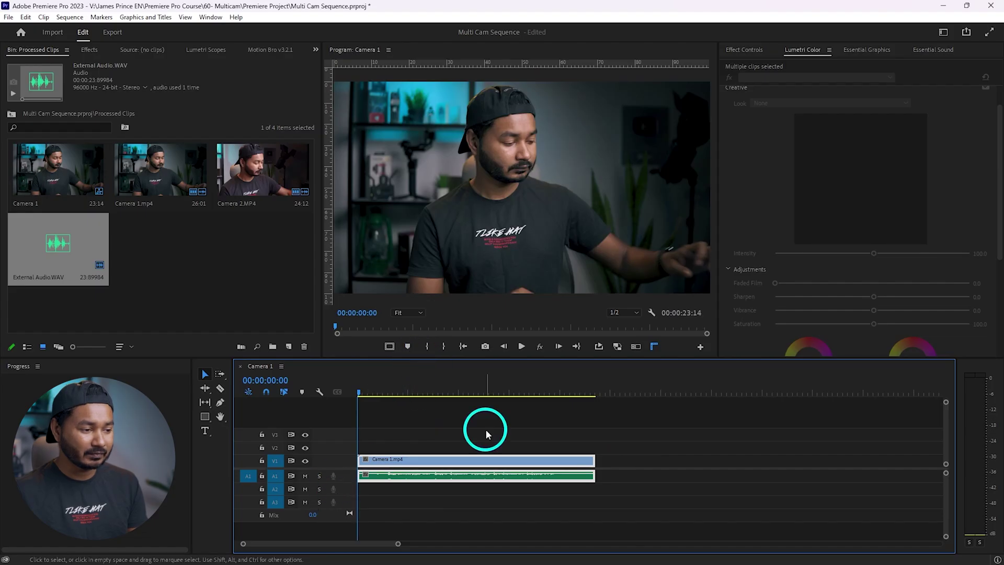
# Nest Camera 1.mp4 and its external audio into a sequence named 'Main camera'.
pyautogui.rightClick(419, 467)
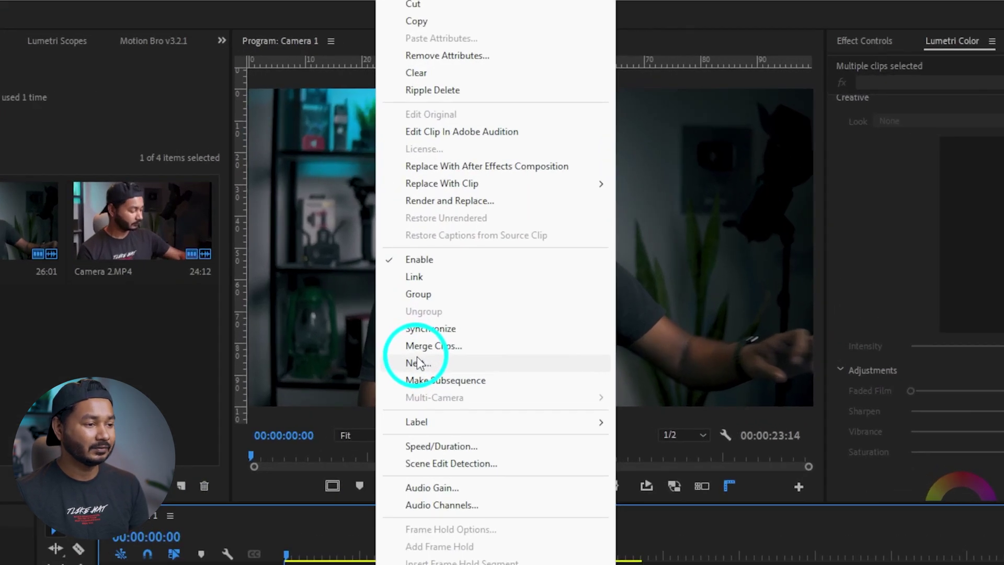
pyautogui.click(435, 304)
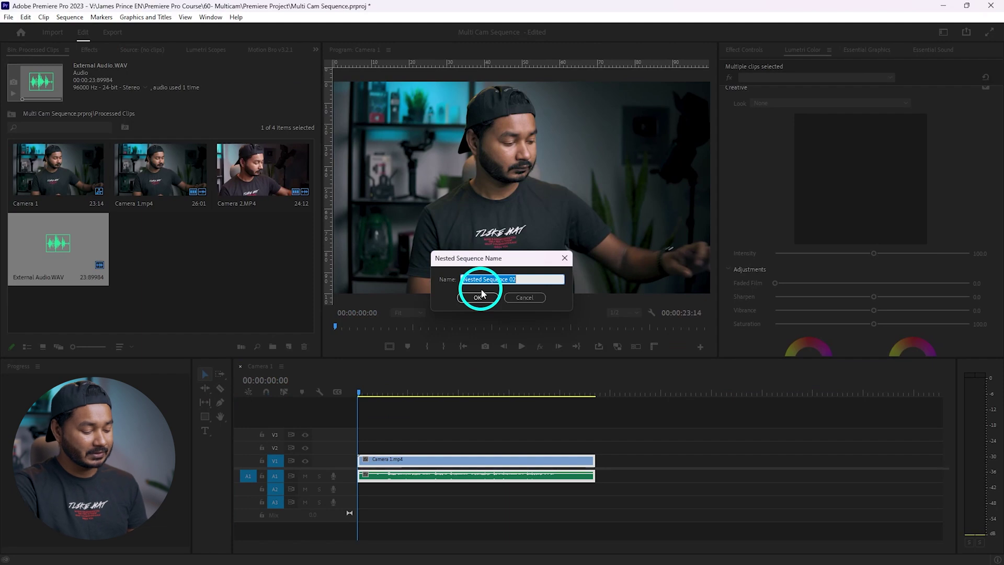
pyautogui.write('Main c')
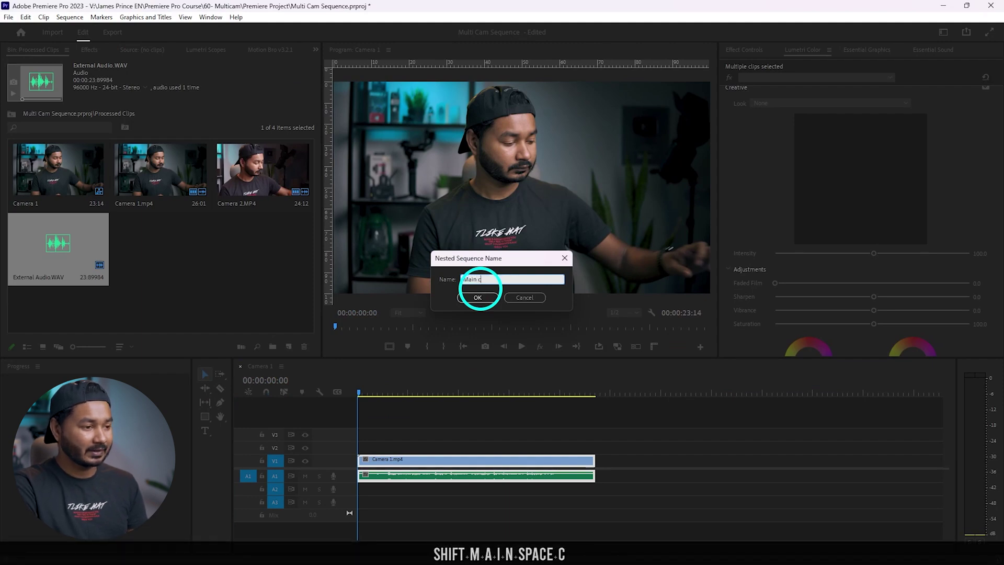
pyautogui.write('amera')
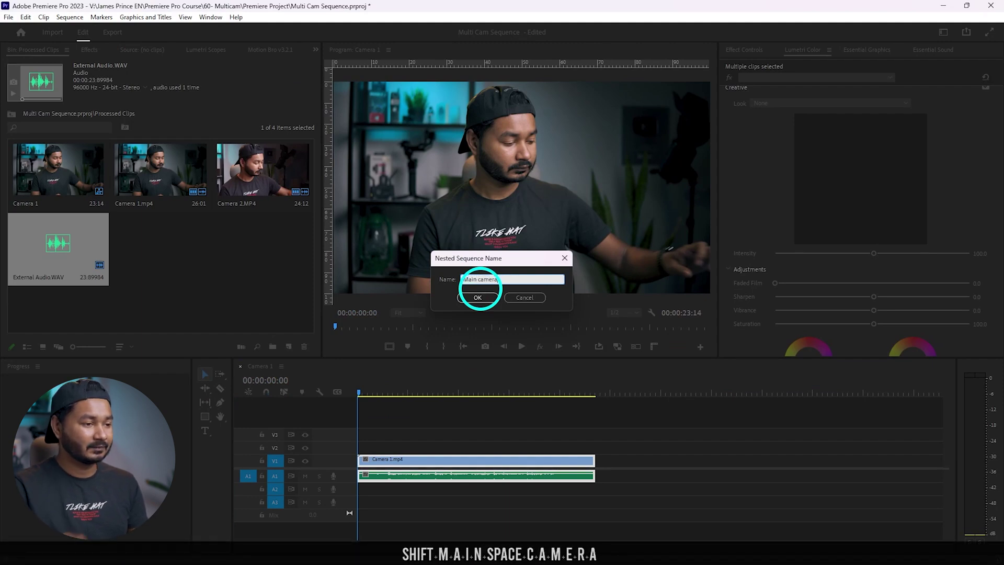
pyautogui.click(483, 300)
pyautogui.click(248, 297)
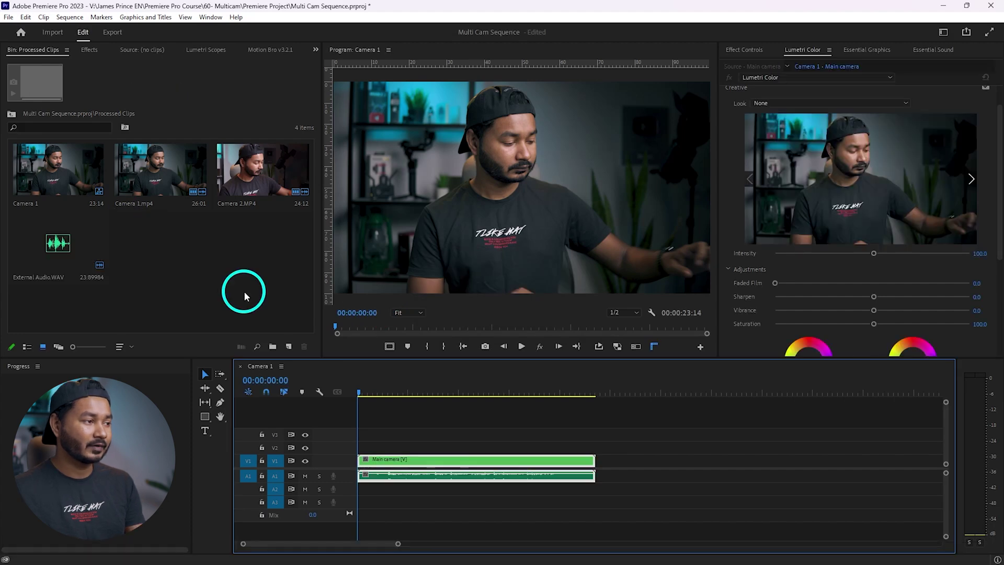
# Move the Main camera sequence from the project root into the Processed Clips bin.
pyautogui.click(11, 113)
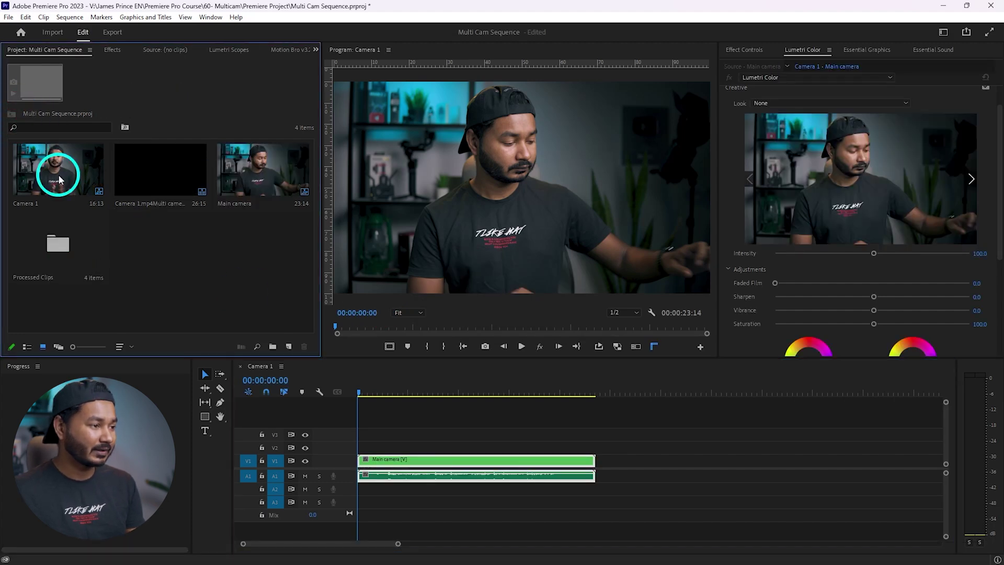
pyautogui.click(230, 180)
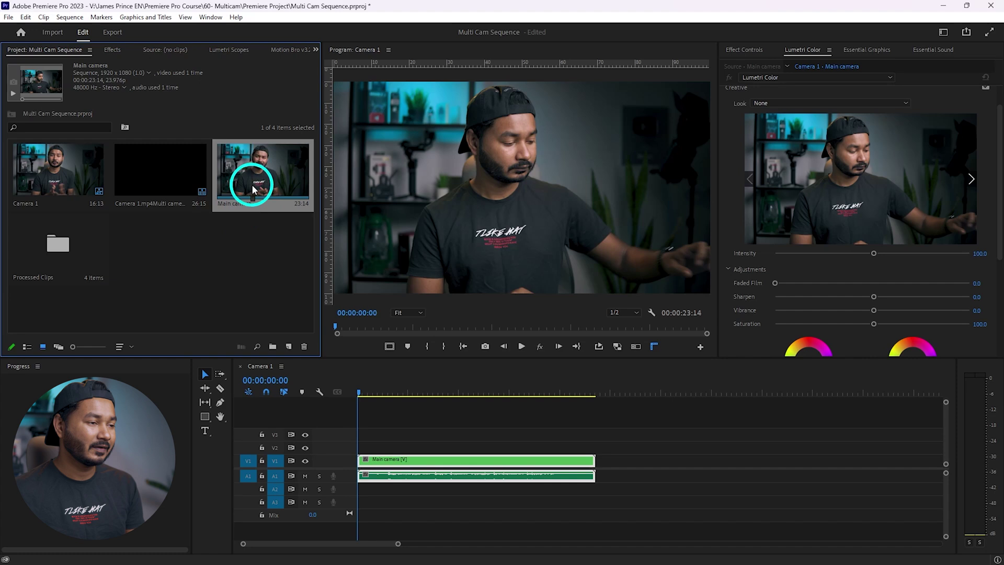
pyautogui.moveTo(260, 178); pyautogui.dragTo(52, 249)
pyautogui.doubleClick(291, 176)
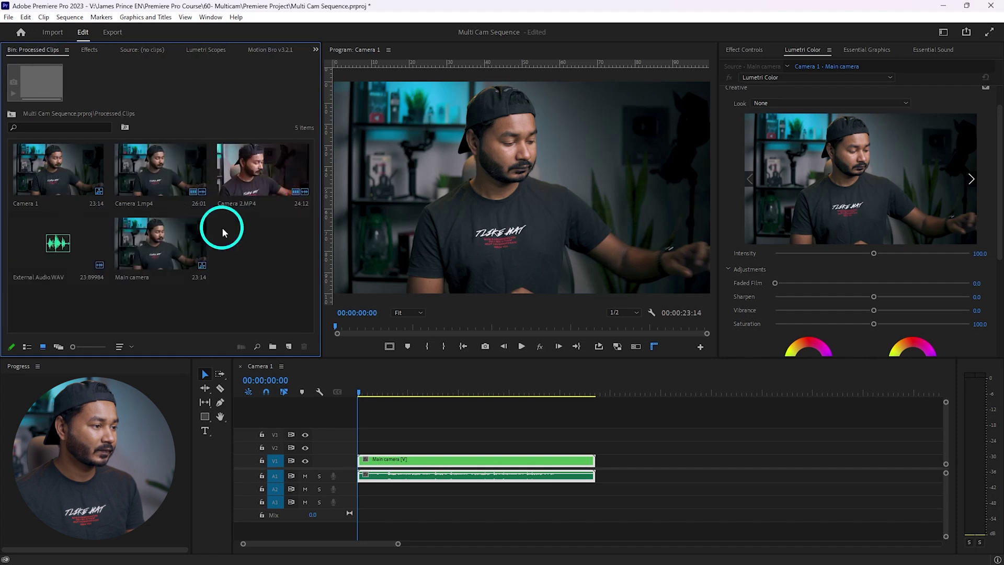
# Select Main camera and Camera 2.MP4 together in the Processed Clips bin.
pyautogui.click(262, 168)
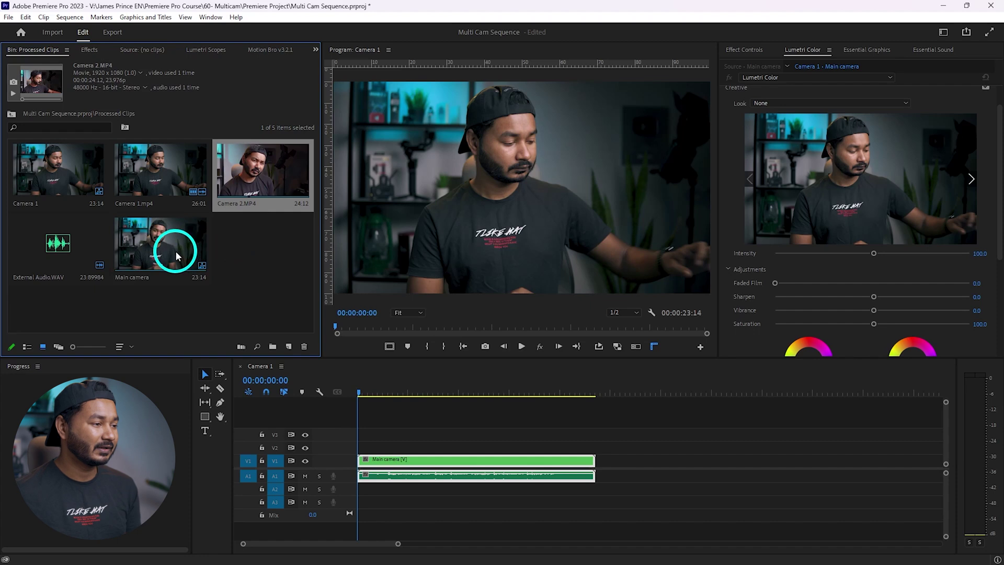
pyautogui.click(175, 256)
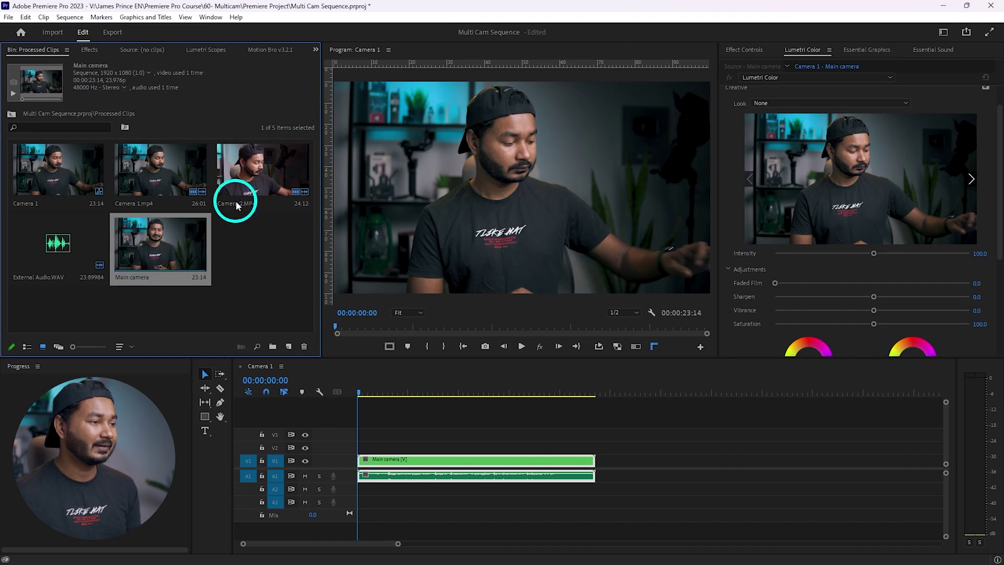
pyautogui.keyDown('ctrl'); pyautogui.click(260, 176); pyautogui.keyUp('ctrl')
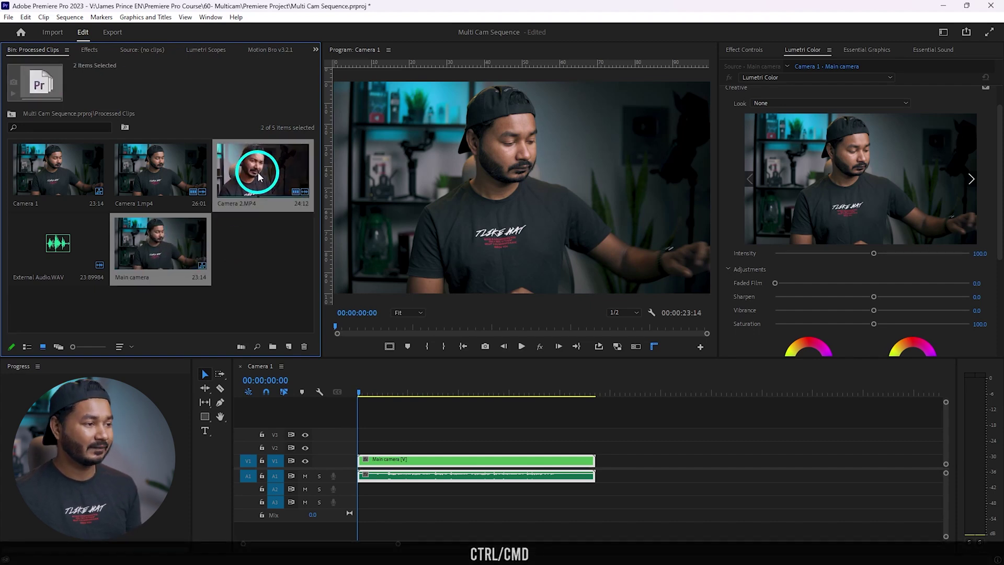
pyautogui.rightClick(260, 177)
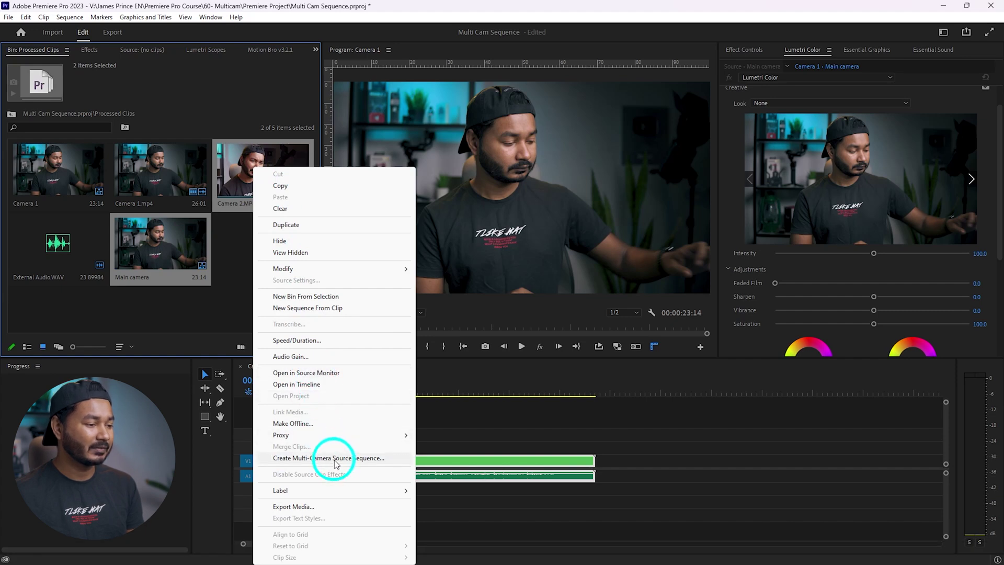
# Choose Create Multi-Camera Source Sequence for Main camera and Camera 2.MP4.
pyautogui.click(329, 458)
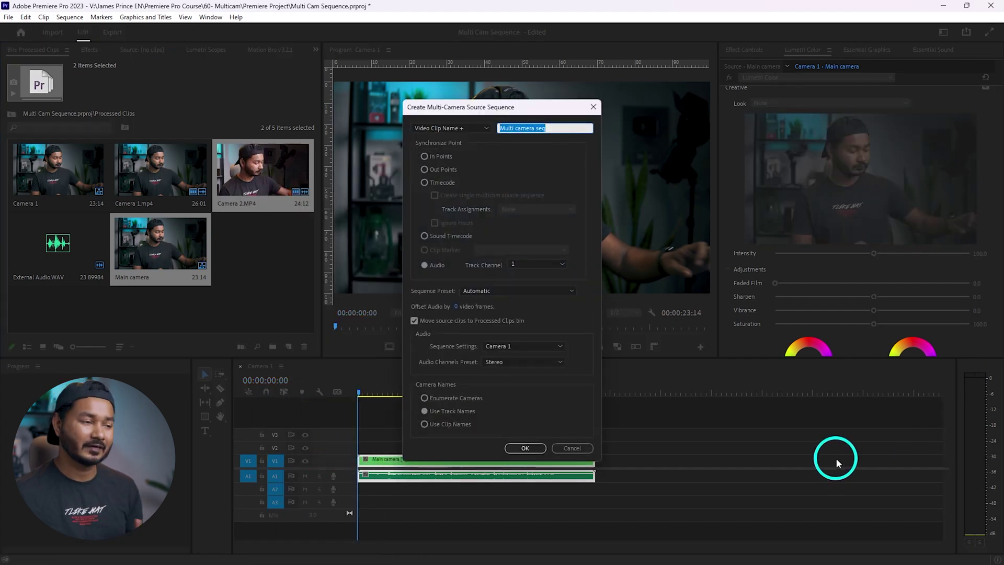